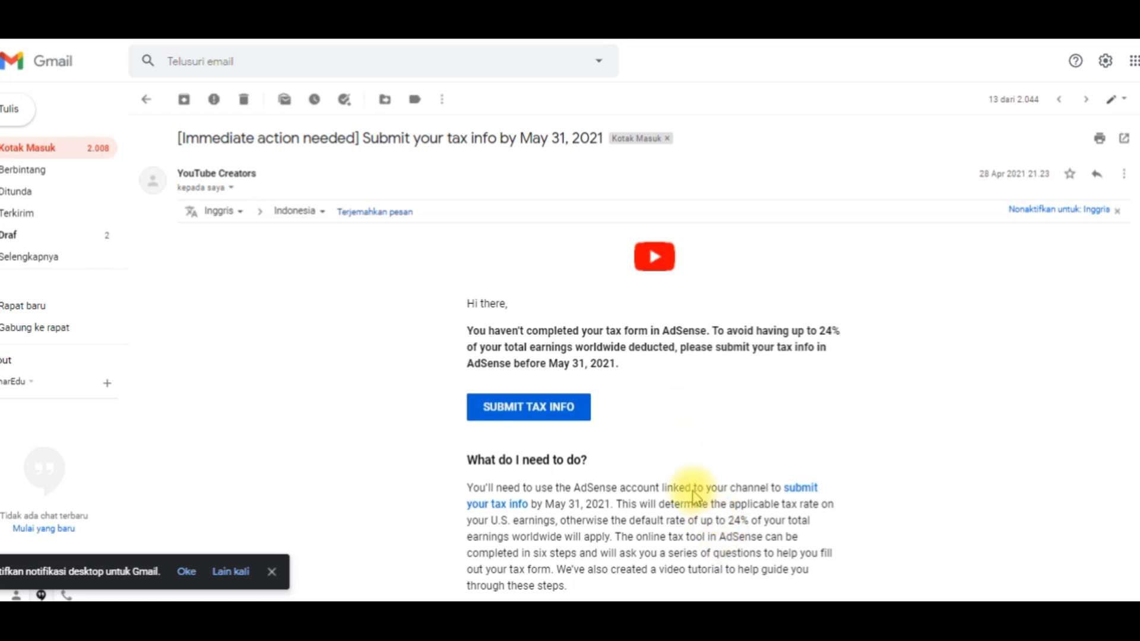
- Translate the YouTube Creators tax email into Indonesian and read through its instructions for submitting tax info
{"action": "right_click", "coordinate": [641, 354]}
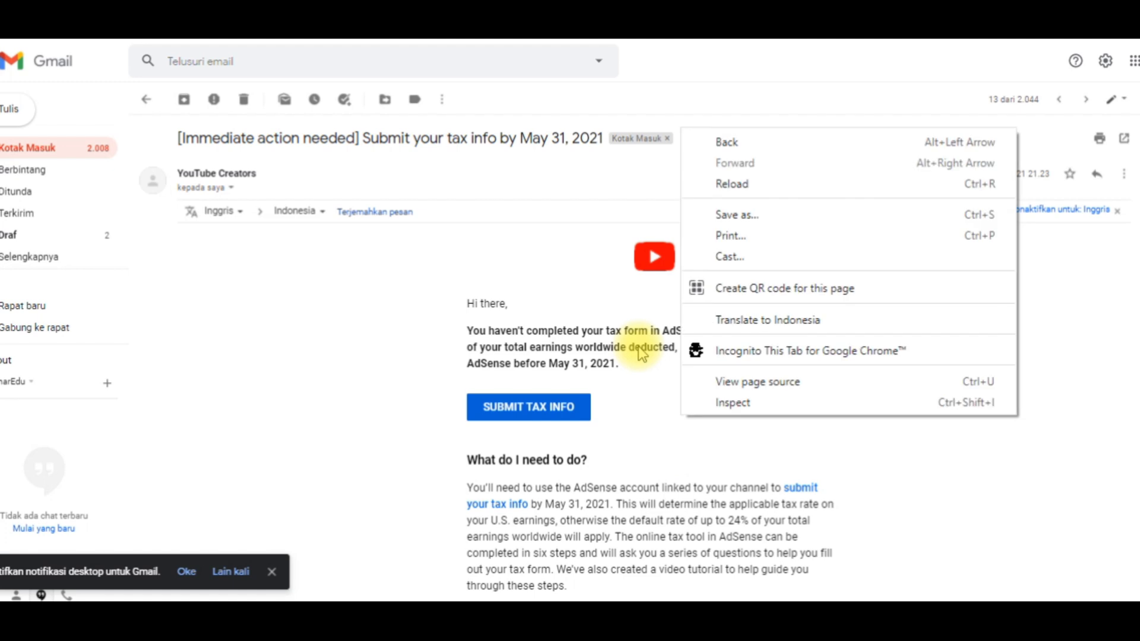
{"action": "left_click", "coordinate": [742, 319]}
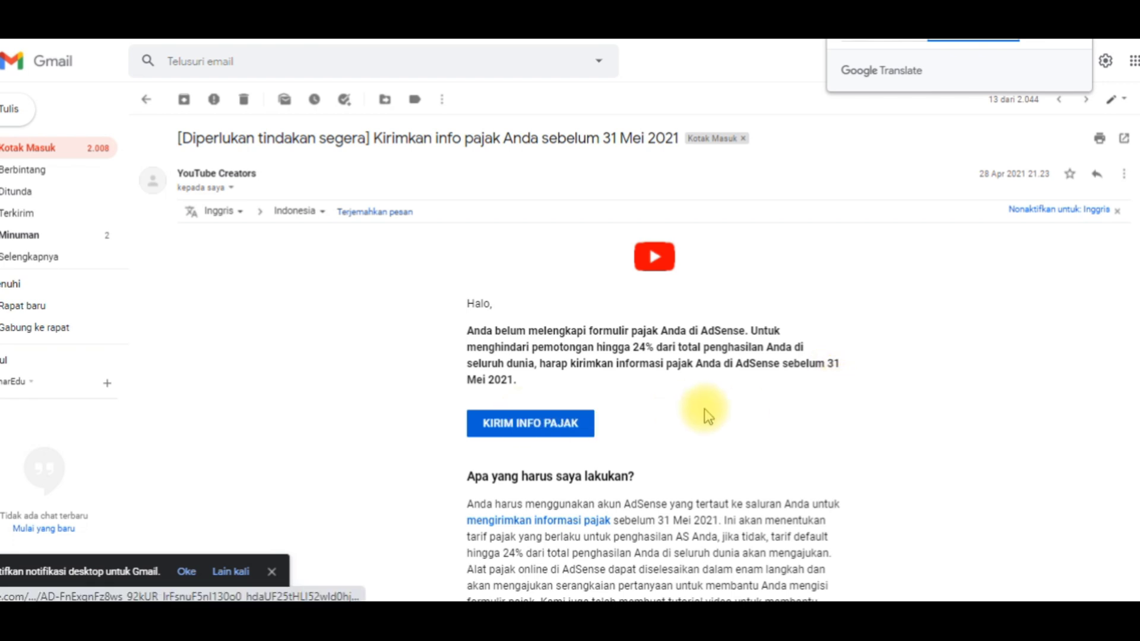
{"action": "scroll", "coordinate": [848, 428], "scroll_direction": "down", "scroll_amount": 2}
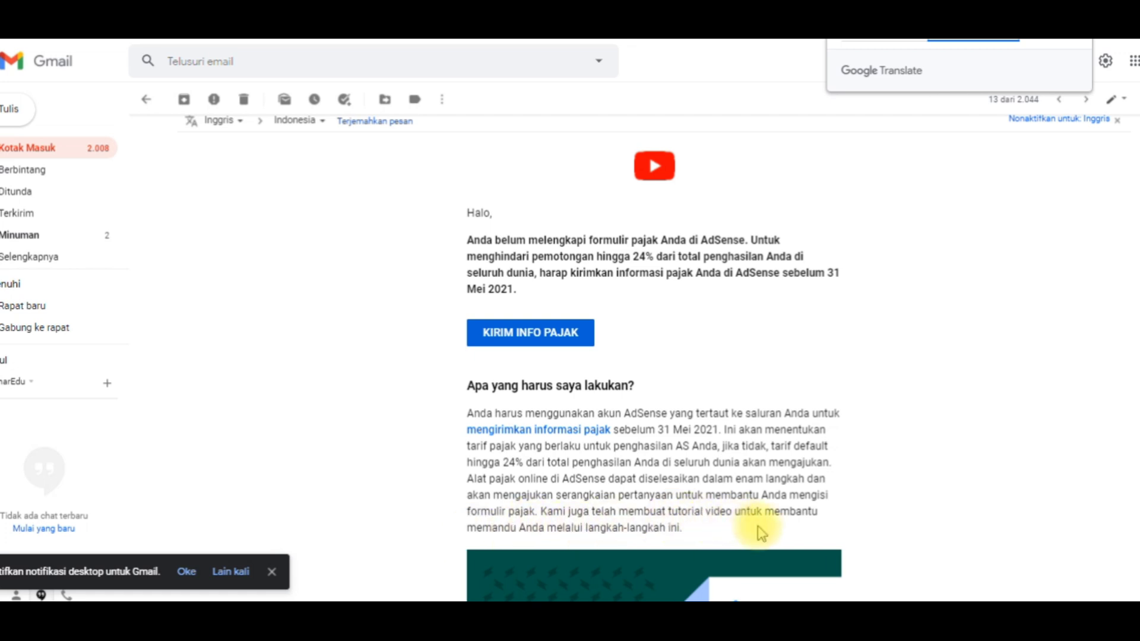
{"action": "scroll", "coordinate": [765, 528], "scroll_direction": "down", "scroll_amount": 2}
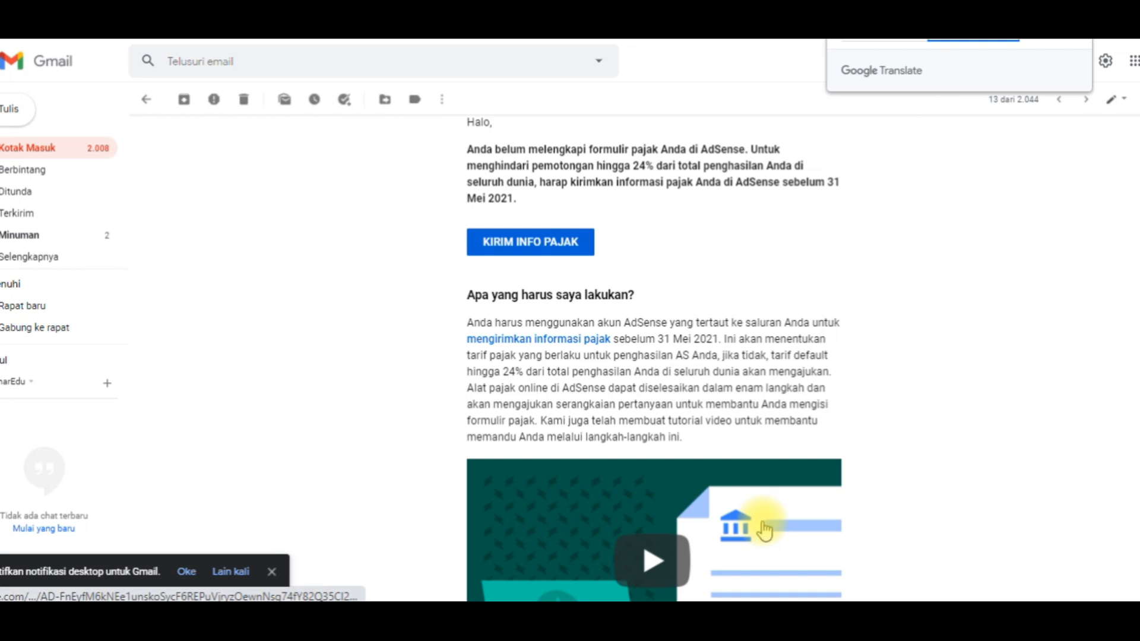
{"action": "scroll", "coordinate": [758, 526], "scroll_direction": "down", "scroll_amount": 3}
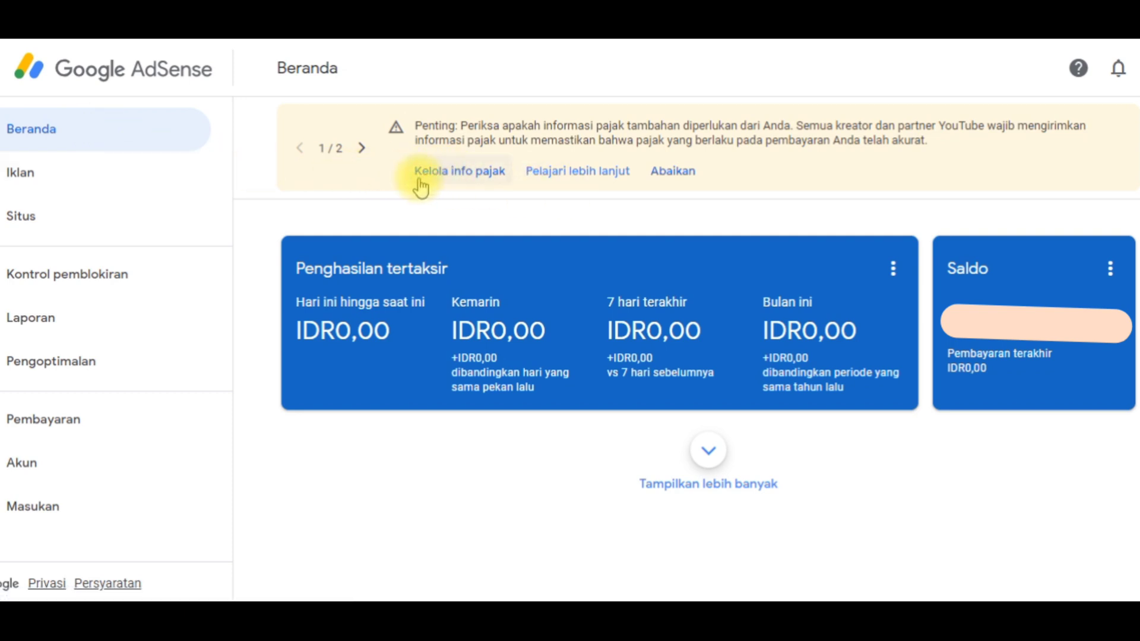
- In Google AdSense, start adding United States tax info from the tax info management page and verify with the account password
{"action": "left_click", "coordinate": [462, 172]}
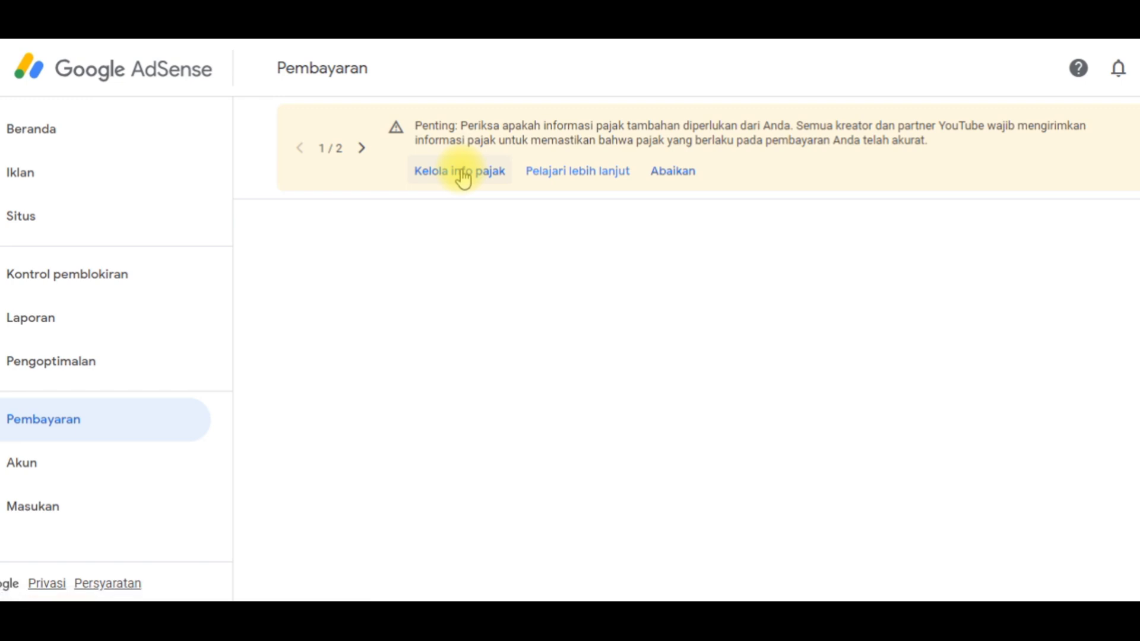
{"action": "left_click", "coordinate": [463, 172]}
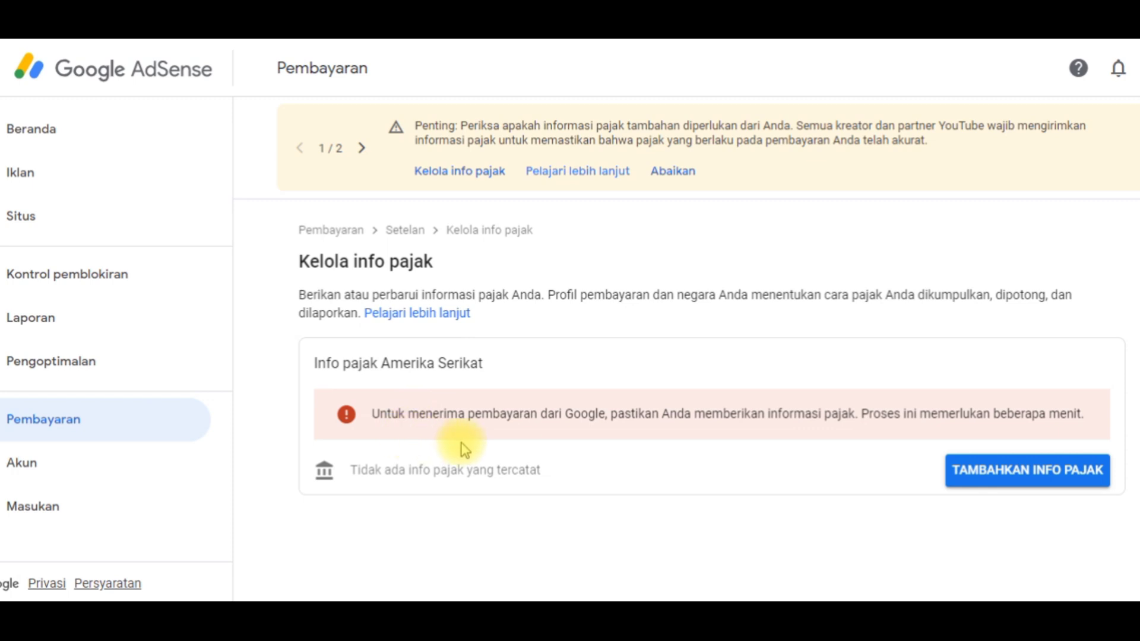
{"action": "left_click", "coordinate": [1036, 475]}
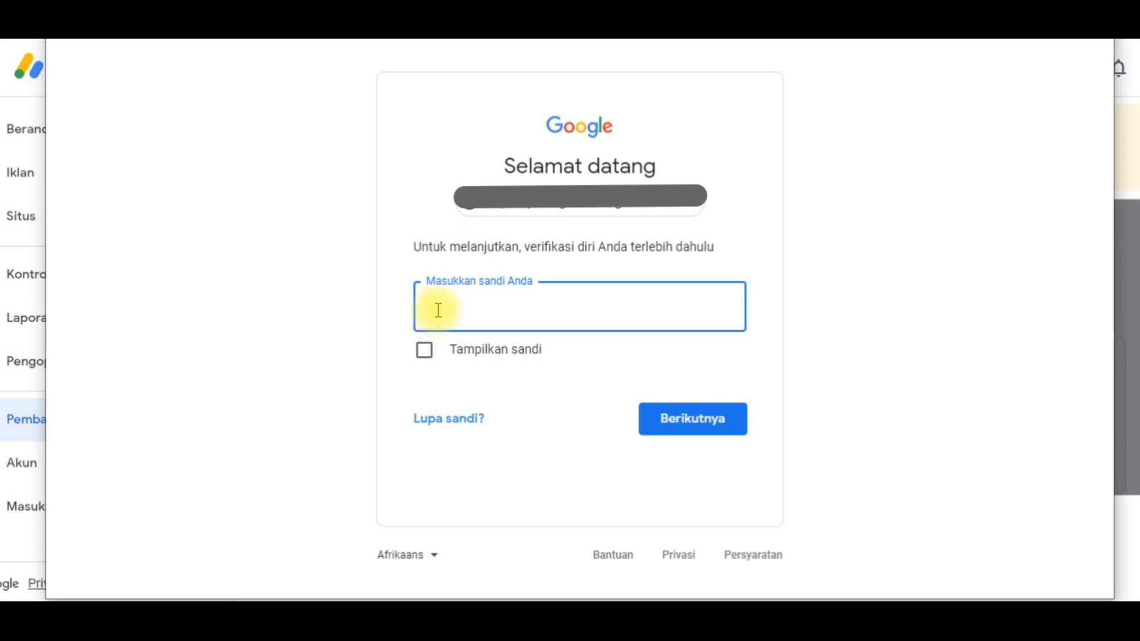
{"action": "type", "text": "•••••••••"}
{"action": "left_click", "coordinate": [671, 420]}
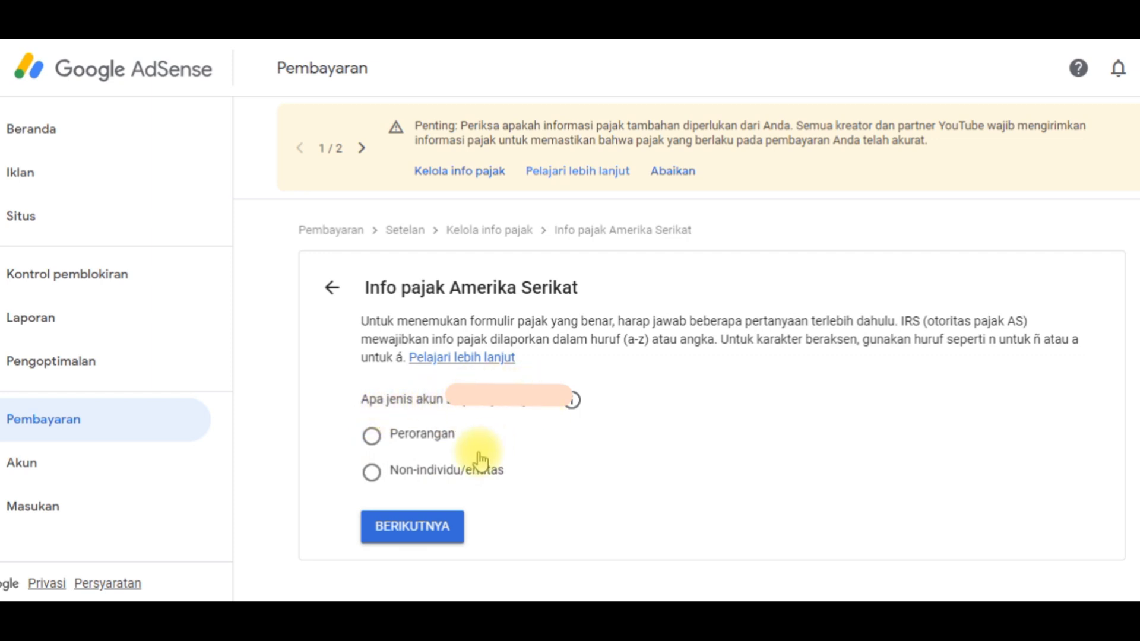
- Set the account type to Perorangan and answer Tidak to the US citizen or resident question
{"action": "left_click", "coordinate": [372, 438]}
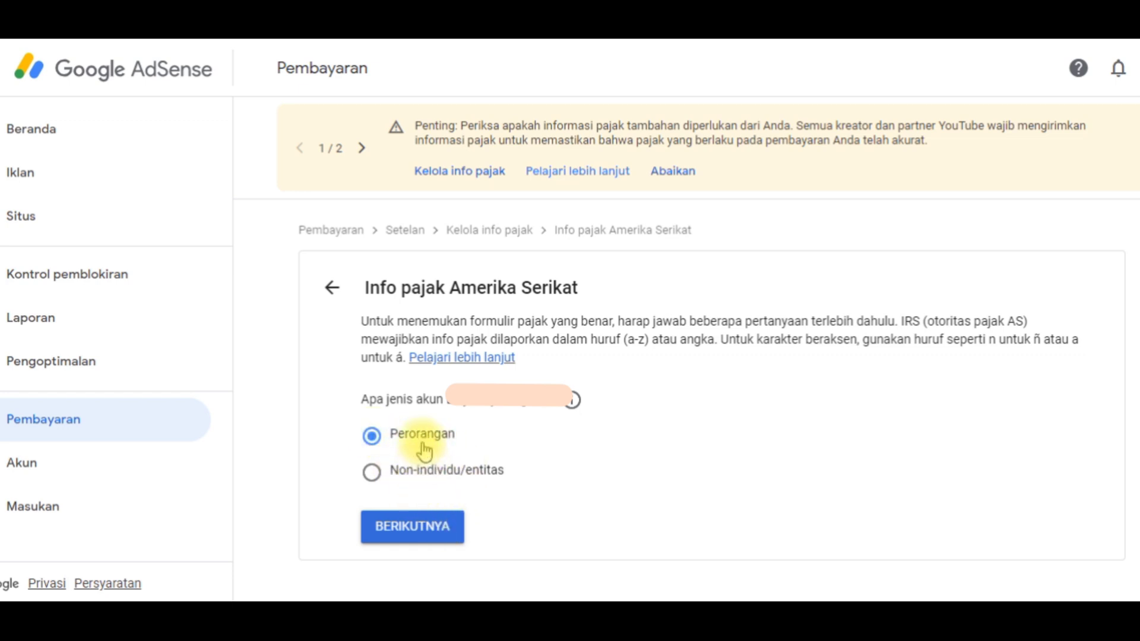
{"action": "left_click", "coordinate": [431, 537]}
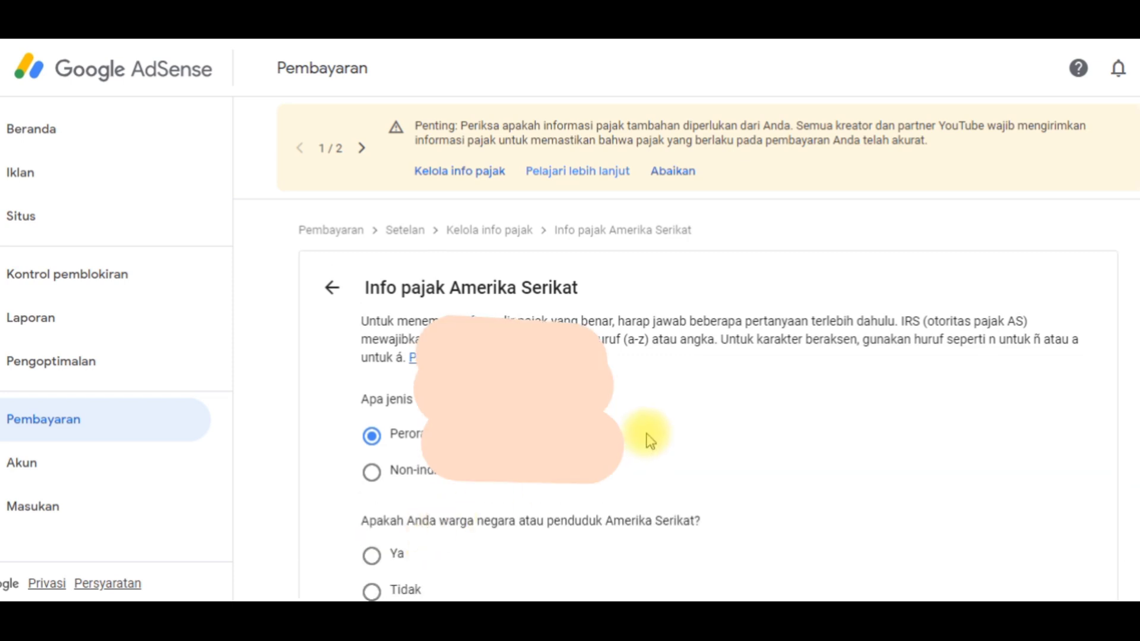
{"action": "scroll", "coordinate": [645, 437], "scroll_direction": "down", "scroll_amount": 1}
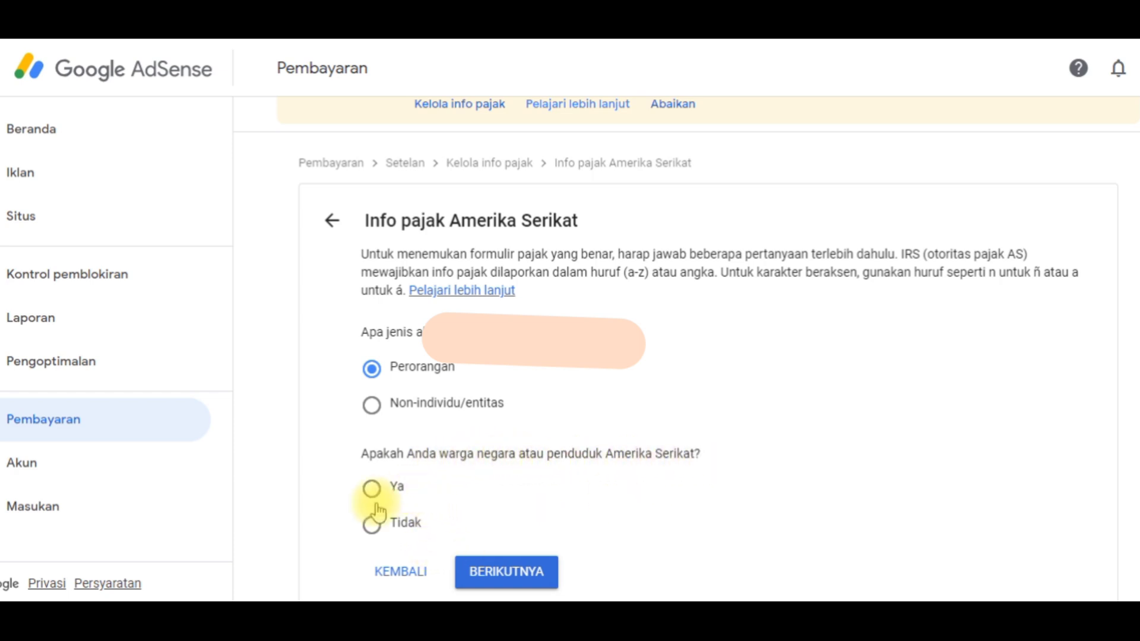
{"action": "left_click", "coordinate": [368, 528]}
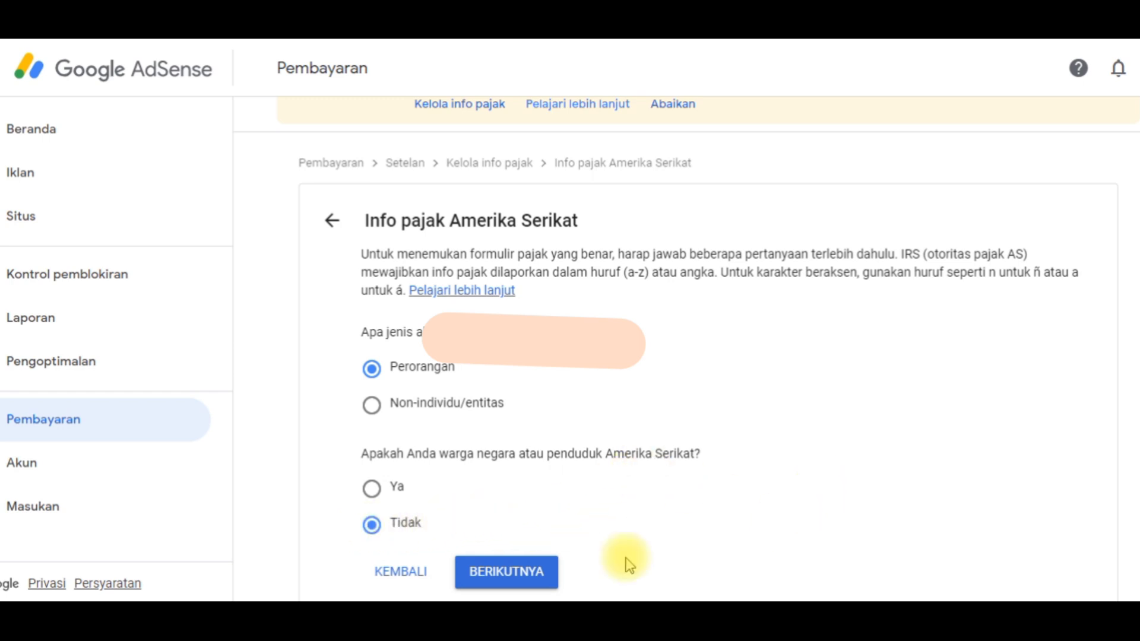
{"action": "left_click", "coordinate": [526, 579]}
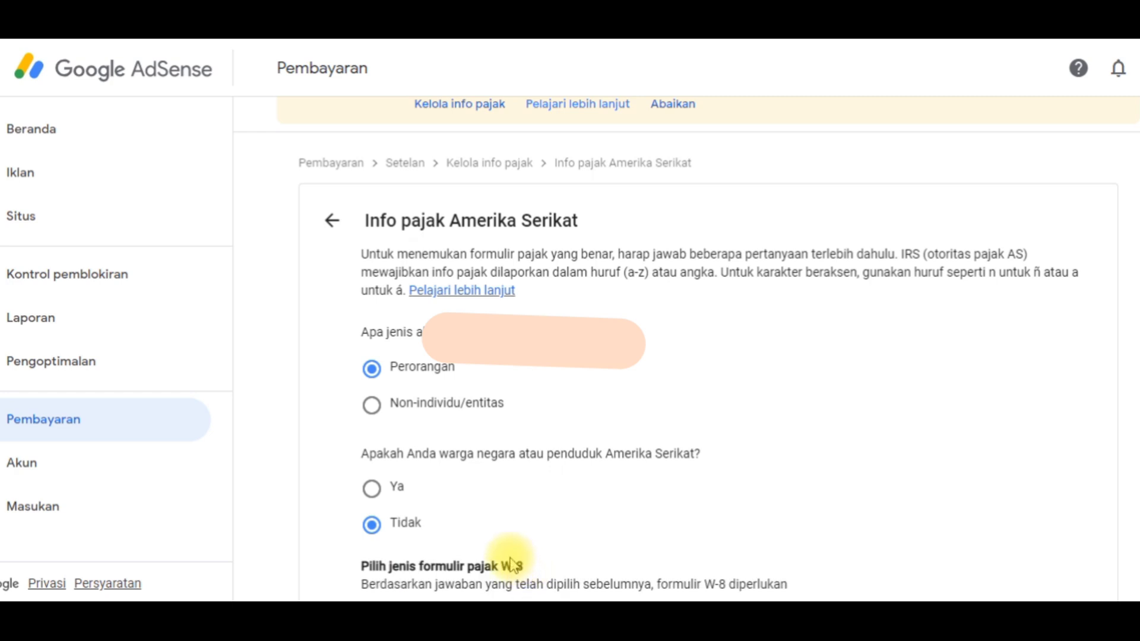
- Choose W-8BEN as the W-8 tax form type and start the form
{"action": "scroll", "coordinate": [503, 516], "scroll_direction": "down", "scroll_amount": 3}
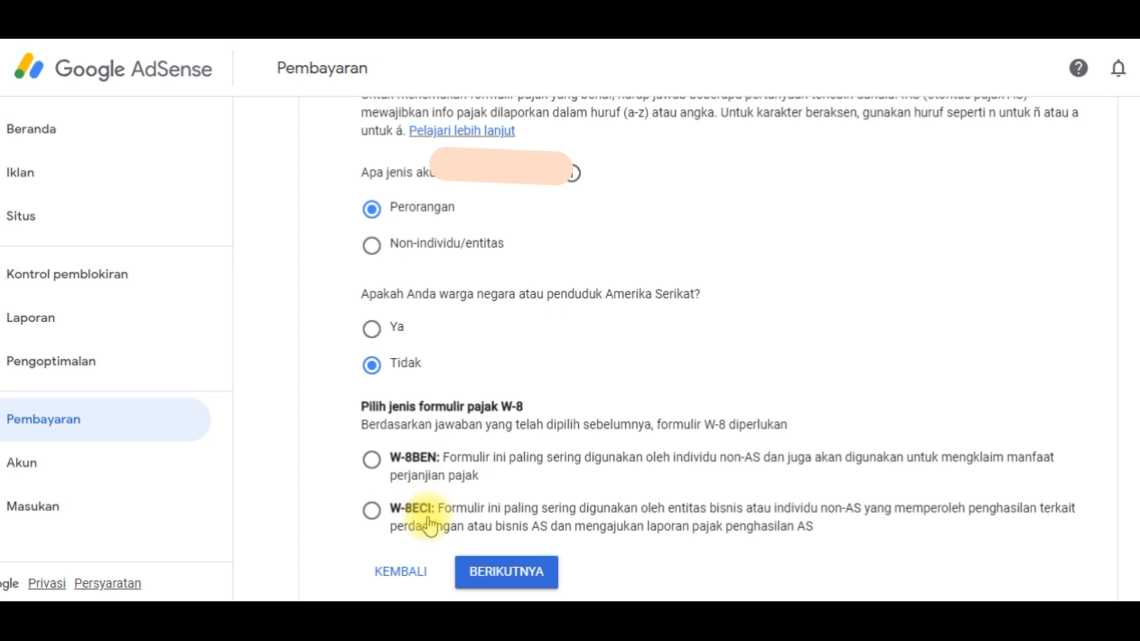
{"action": "left_click", "coordinate": [372, 460]}
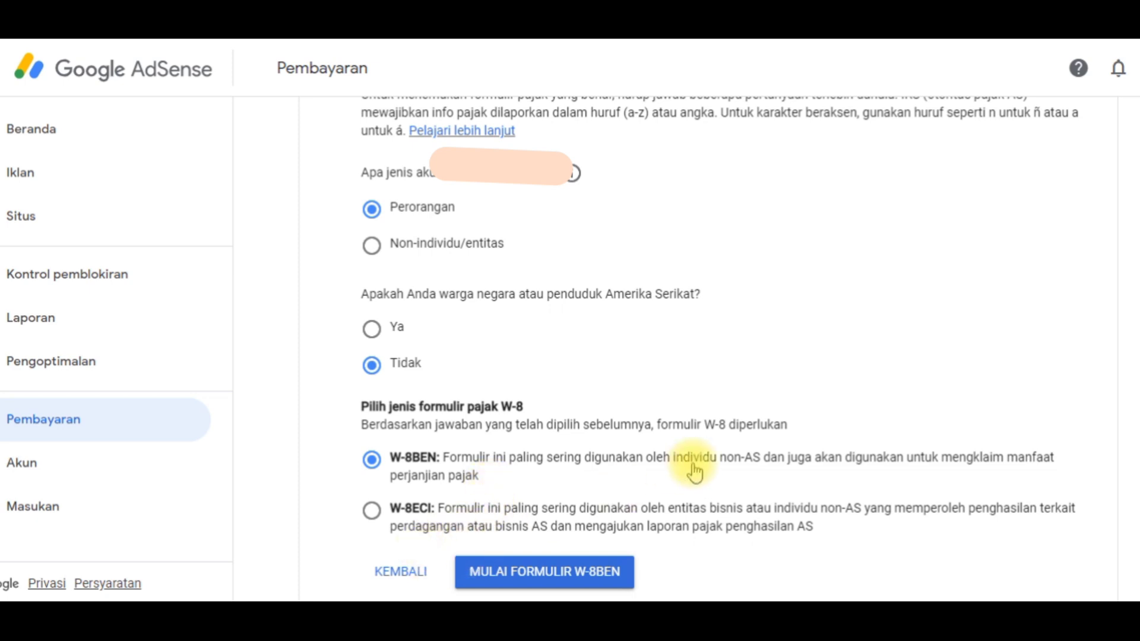
{"action": "left_click", "coordinate": [547, 586]}
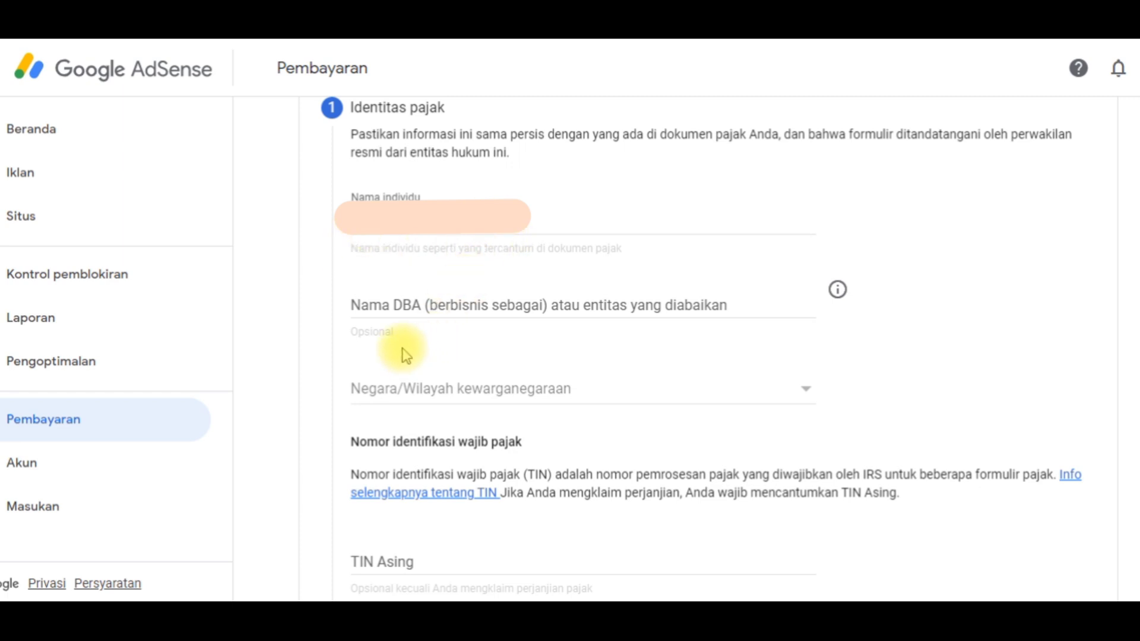
- Set the country of citizenship to Indonesia in the form's Identitas pajak section
{"action": "scroll", "coordinate": [448, 334], "scroll_direction": "down", "scroll_amount": 3}
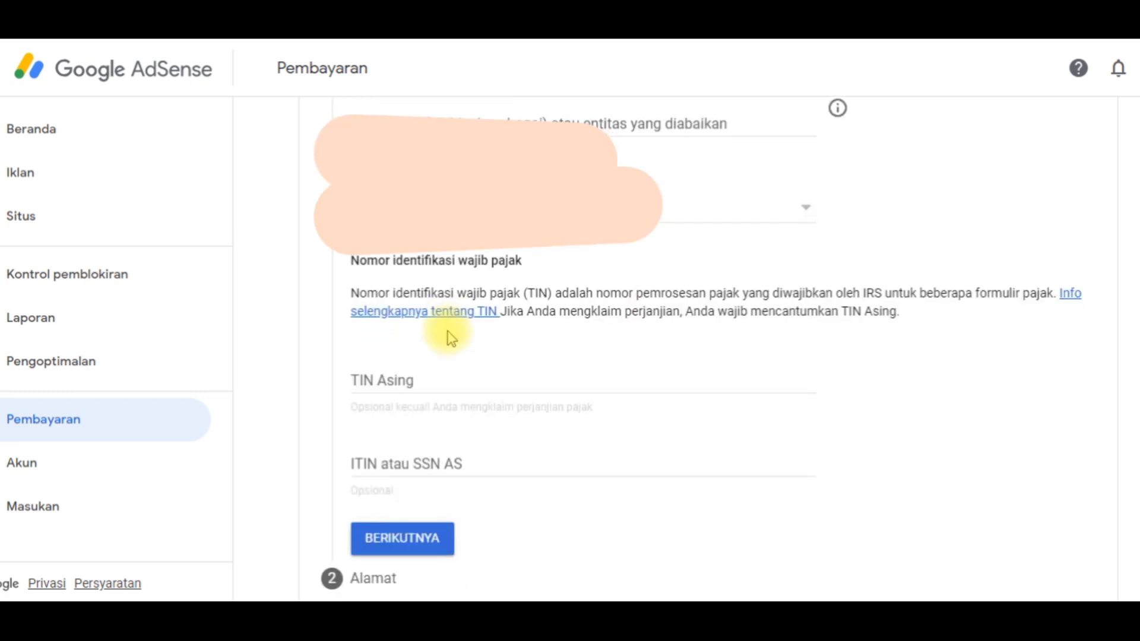
{"action": "scroll", "coordinate": [449, 333], "scroll_direction": "up", "scroll_amount": 6}
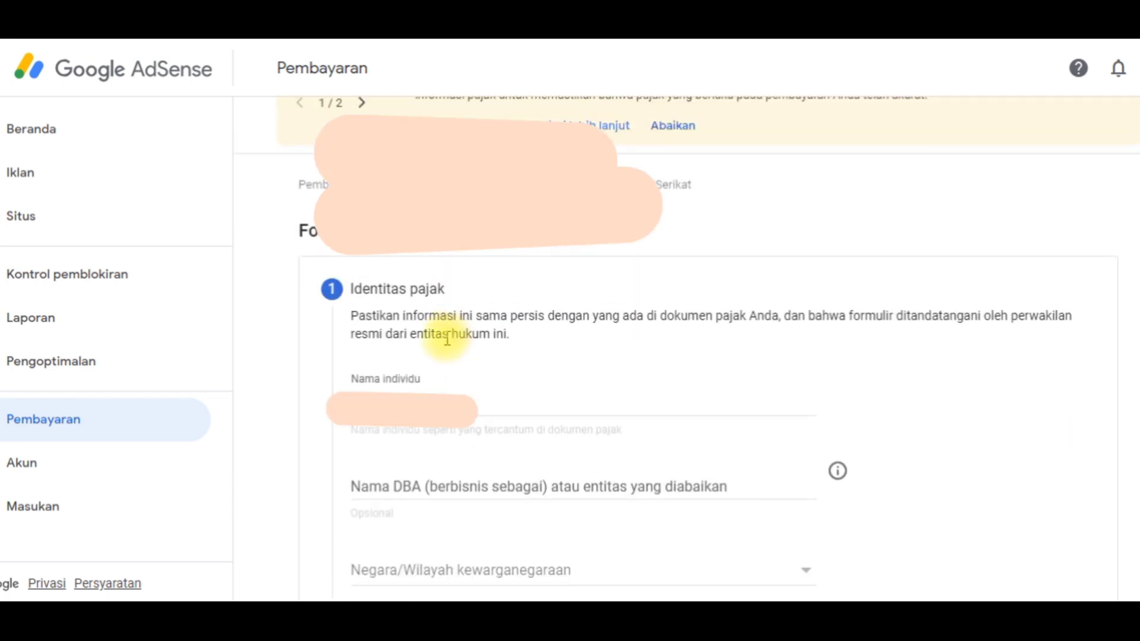
{"action": "scroll", "coordinate": [447, 338], "scroll_direction": "down", "scroll_amount": 2}
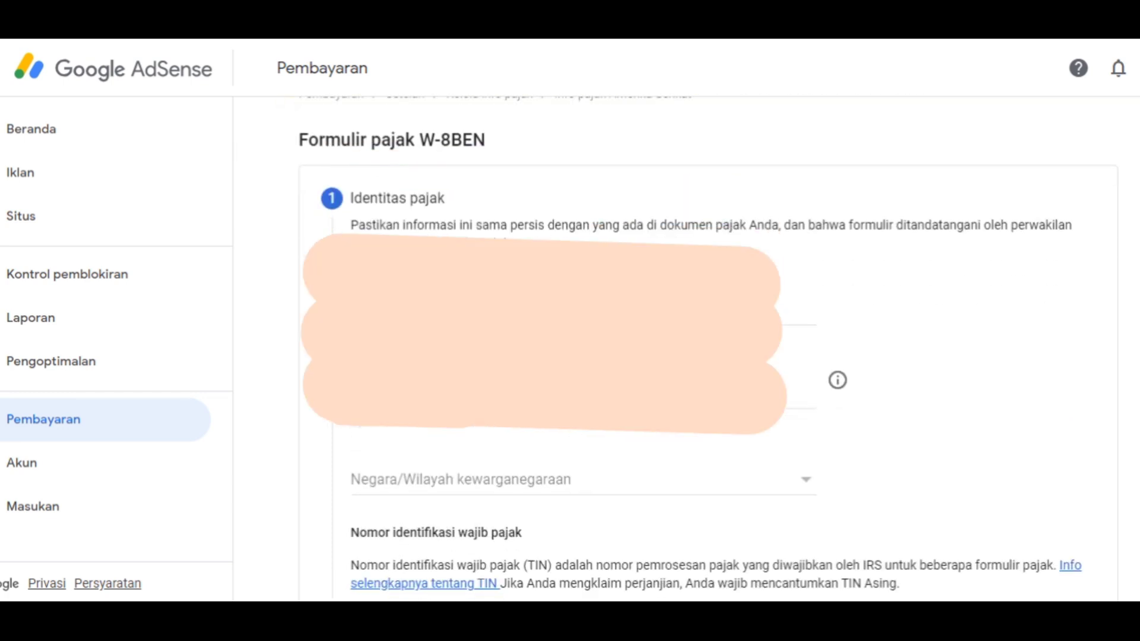
{"action": "scroll", "coordinate": [676, 350], "scroll_direction": "down", "scroll_amount": 2}
{"action": "scroll", "coordinate": [471, 381], "scroll_direction": "down", "scroll_amount": 2}
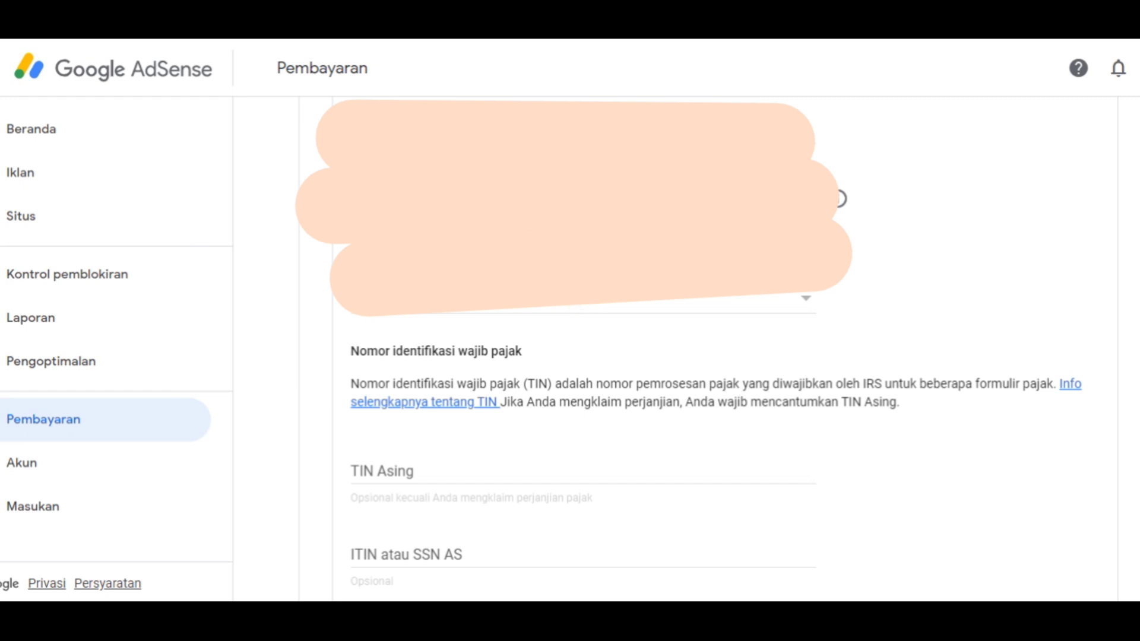
{"action": "scroll", "coordinate": [594, 303], "scroll_direction": "up", "scroll_amount": 3}
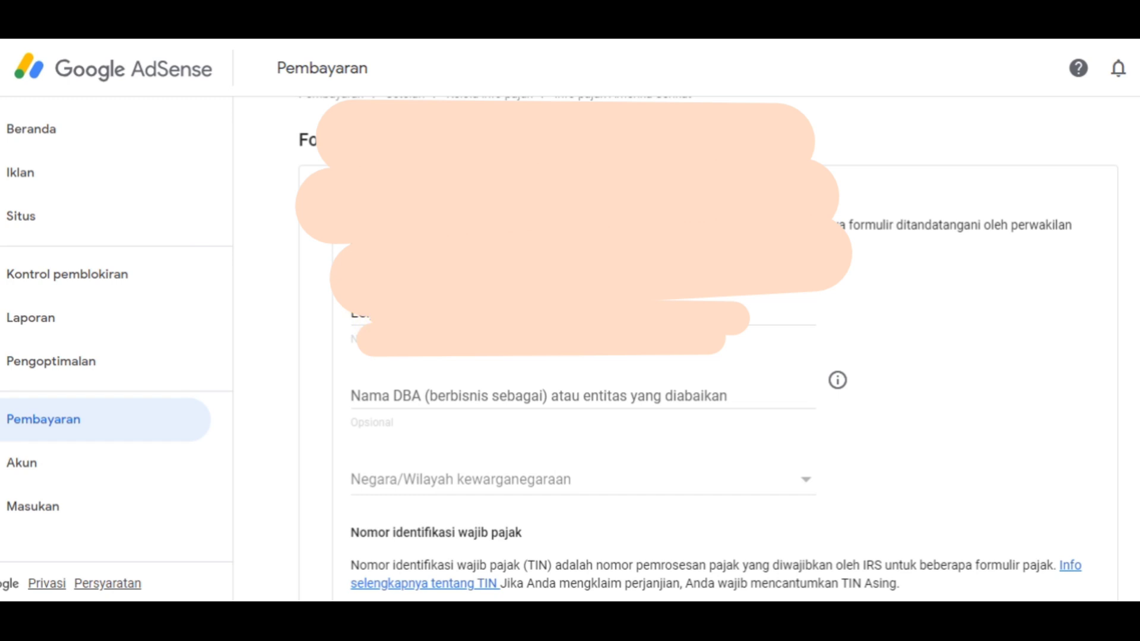
{"action": "scroll", "coordinate": [475, 362], "scroll_direction": "down", "scroll_amount": 2}
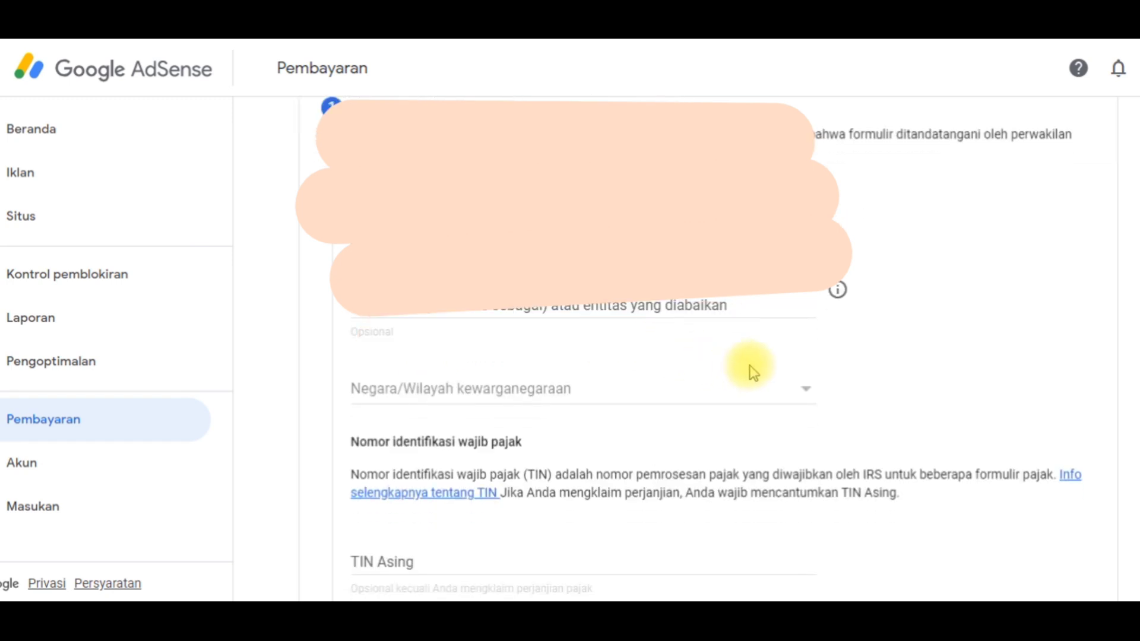
{"action": "left_click", "coordinate": [806, 396]}
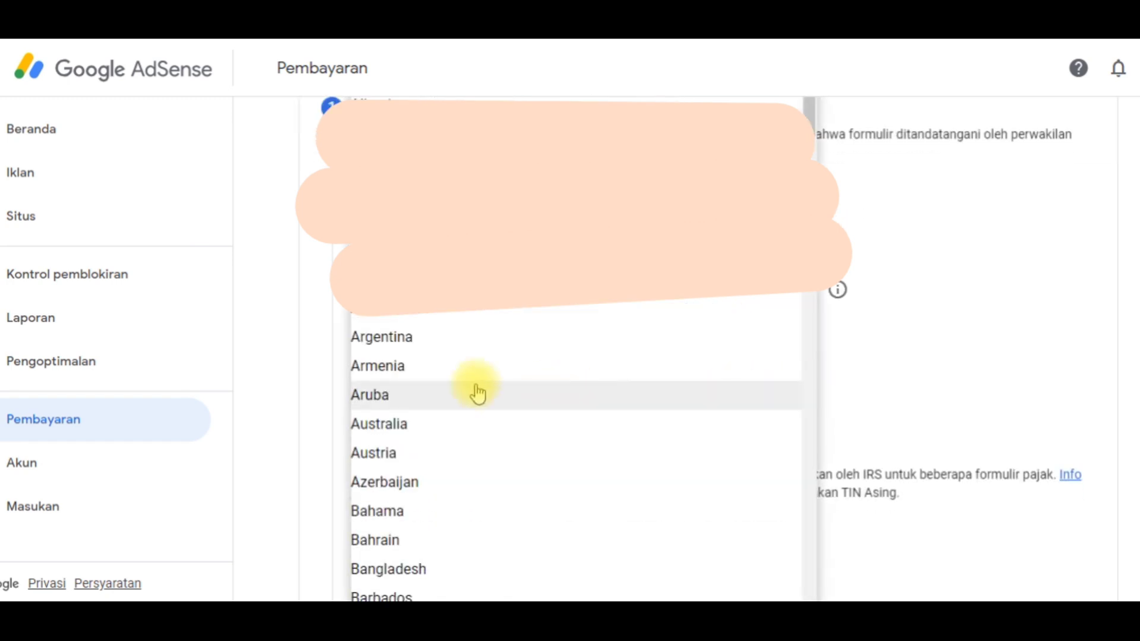
{"action": "scroll", "coordinate": [420, 397], "scroll_direction": "down", "scroll_amount": 12}
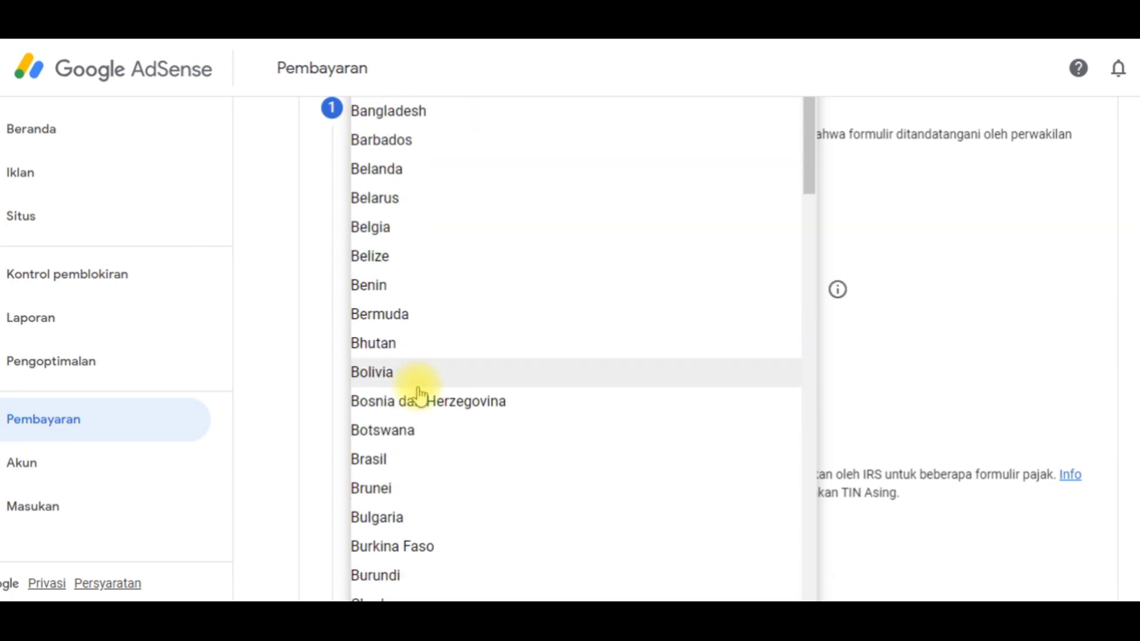
{"action": "scroll", "coordinate": [420, 395], "scroll_direction": "down", "scroll_amount": 14}
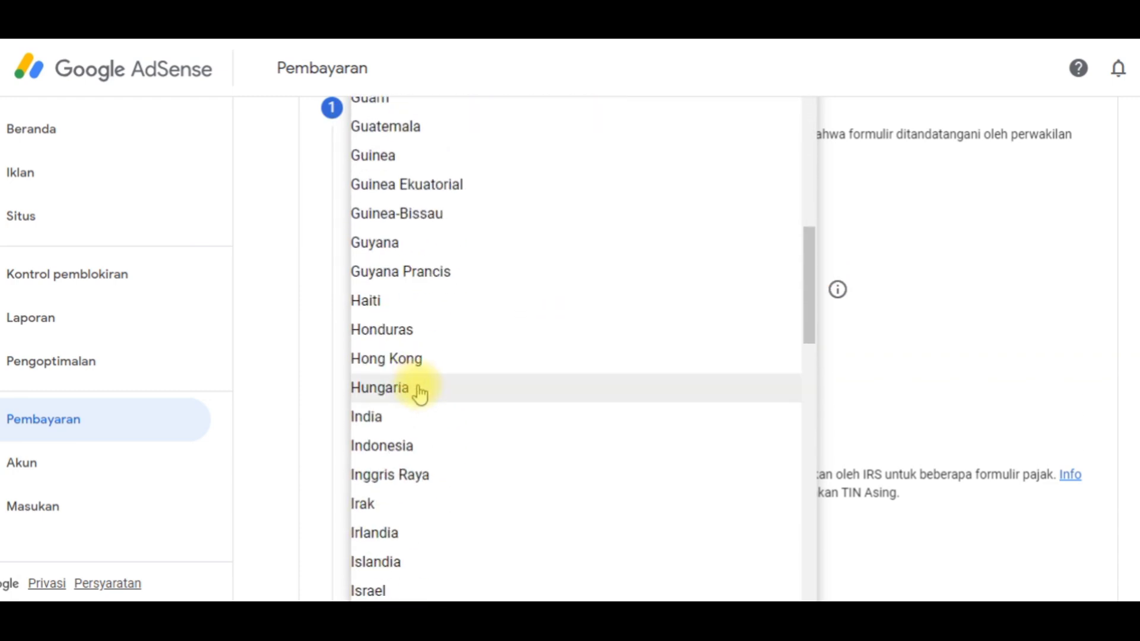
{"action": "left_click", "coordinate": [400, 451]}
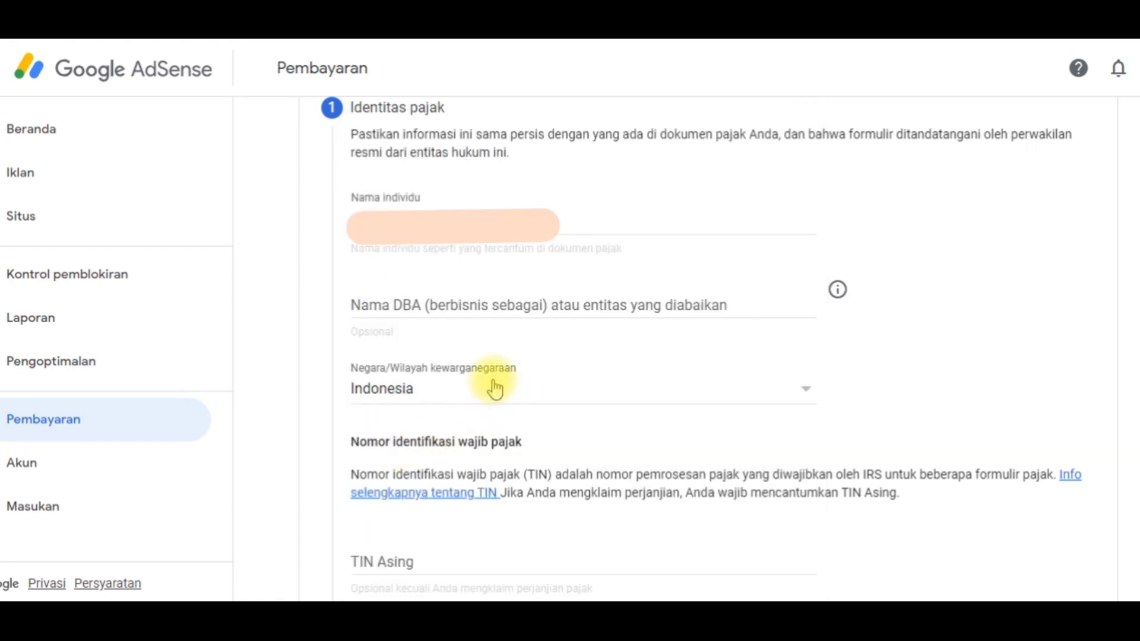
- Paste the taxpayer identification number as the TIN Asing and continue to the Alamat section
{"action": "scroll", "coordinate": [494, 390], "scroll_direction": "down", "scroll_amount": 3}
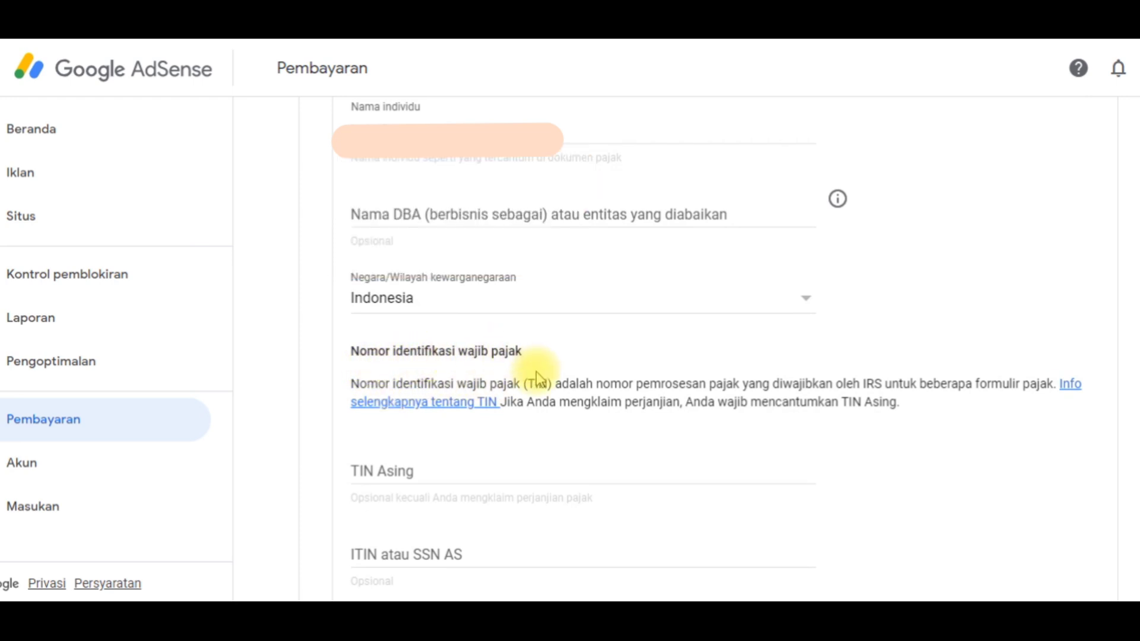
{"action": "left_click", "coordinate": [413, 470]}
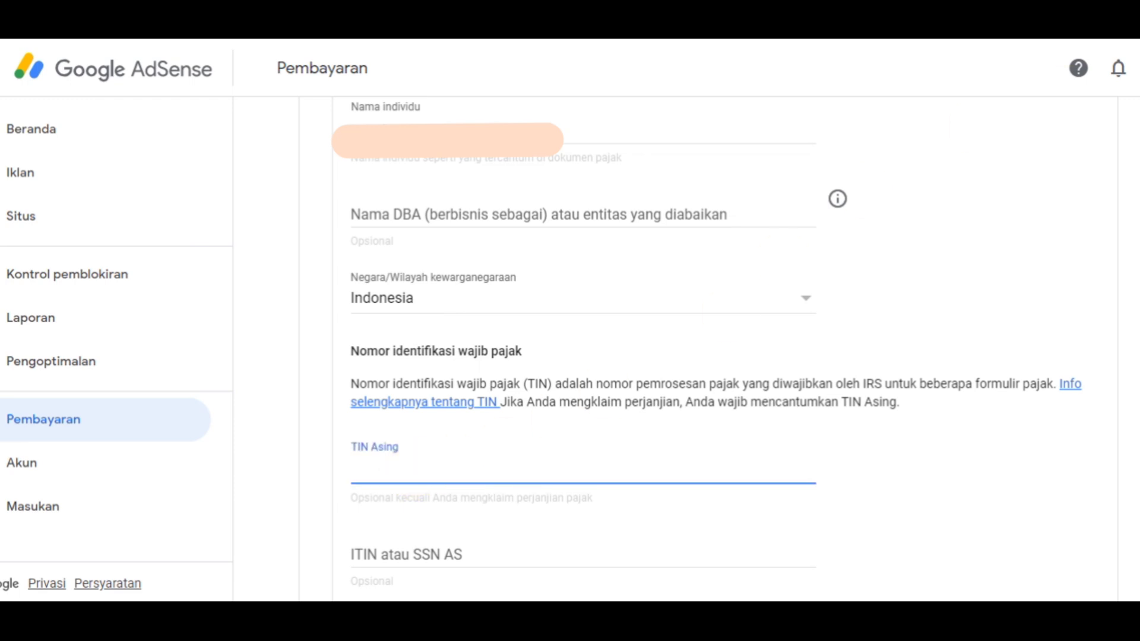
{"action": "key", "text": "ctrl+v"}
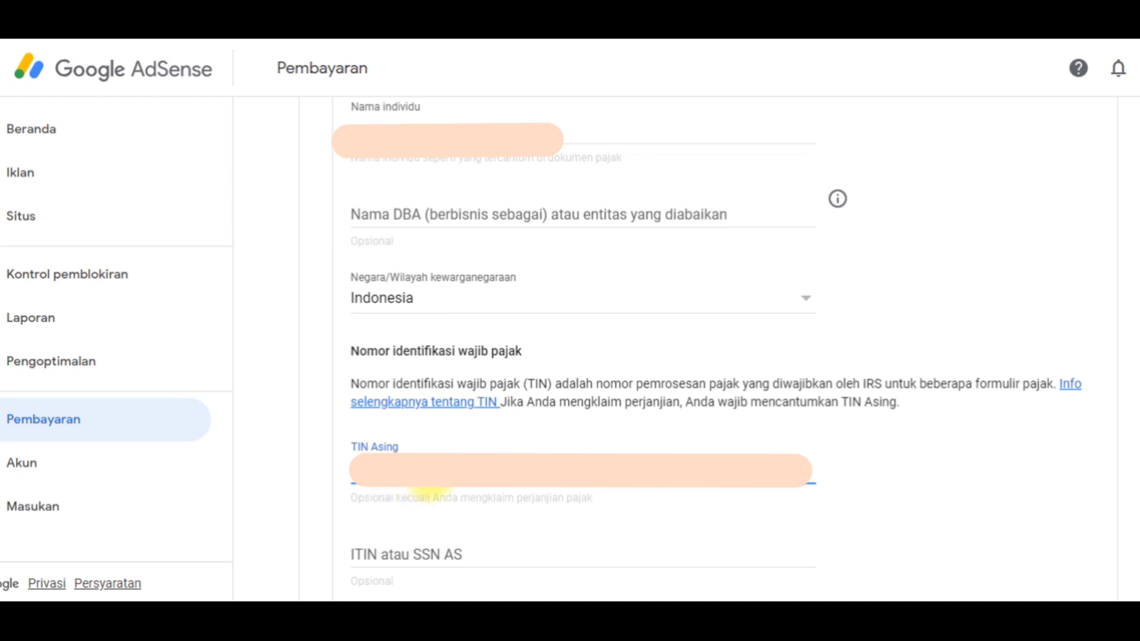
{"action": "scroll", "coordinate": [504, 516], "scroll_direction": "down", "scroll_amount": 4}
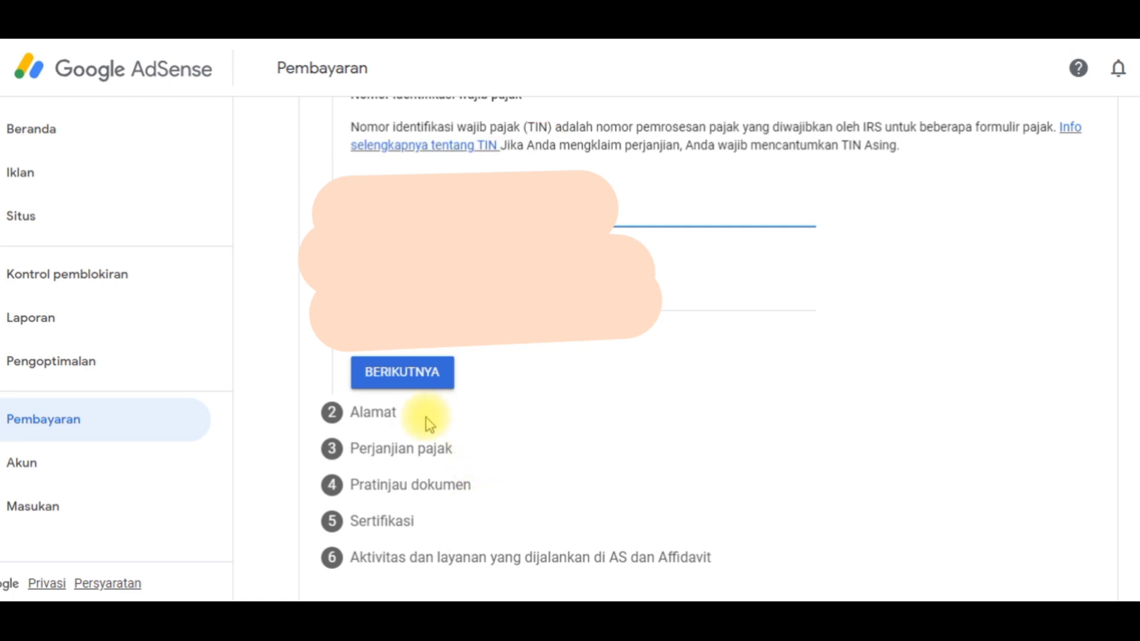
{"action": "left_click", "coordinate": [404, 380]}
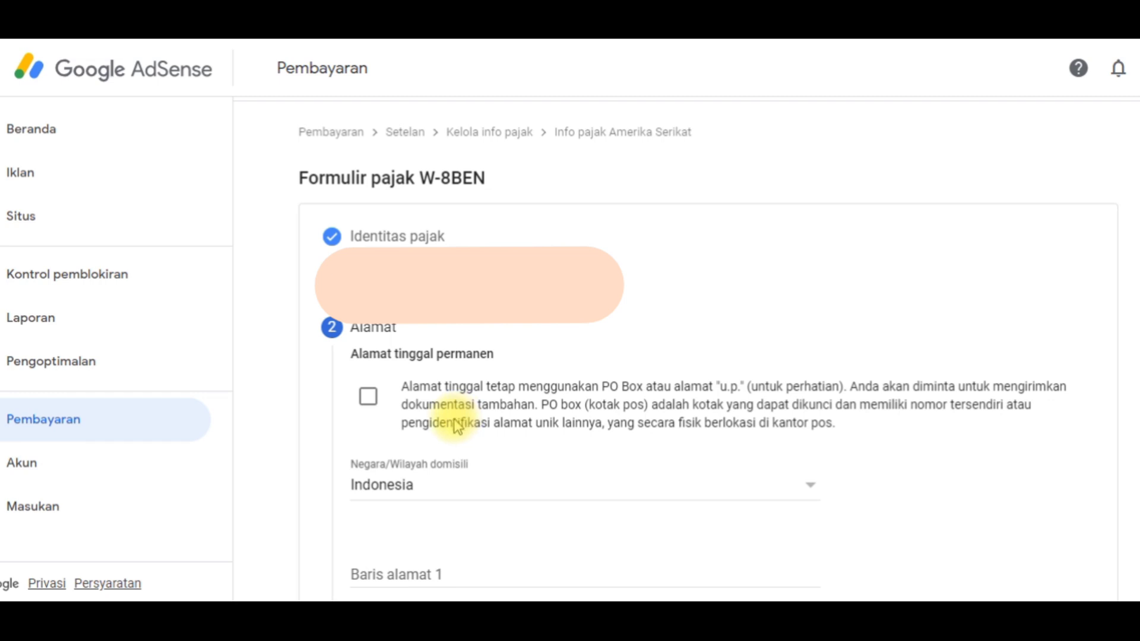
- Paste the street address into Baris alamat 1 of the permanent residence address
{"action": "scroll", "coordinate": [458, 410], "scroll_direction": "down", "scroll_amount": 2}
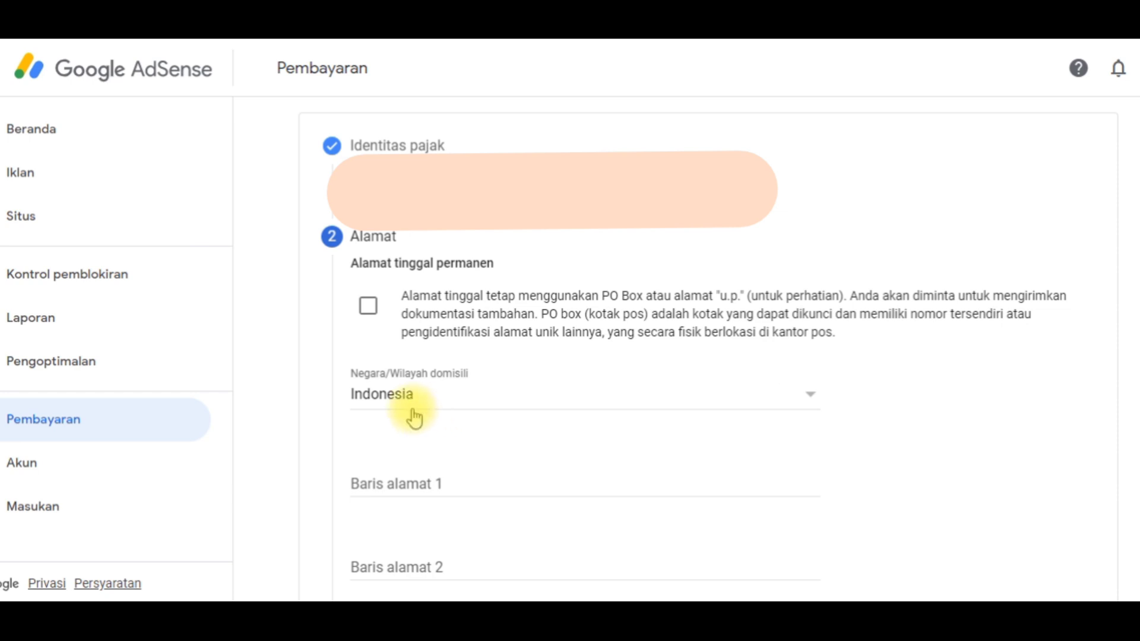
{"action": "left_click", "coordinate": [406, 489]}
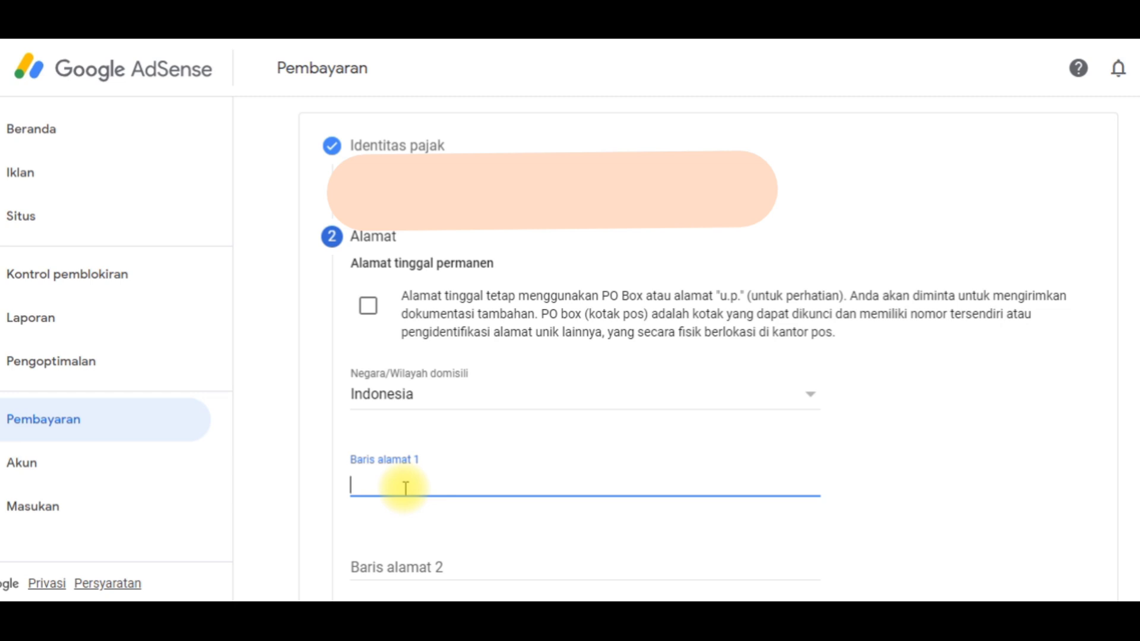
{"action": "key", "text": "ctrl+v"}
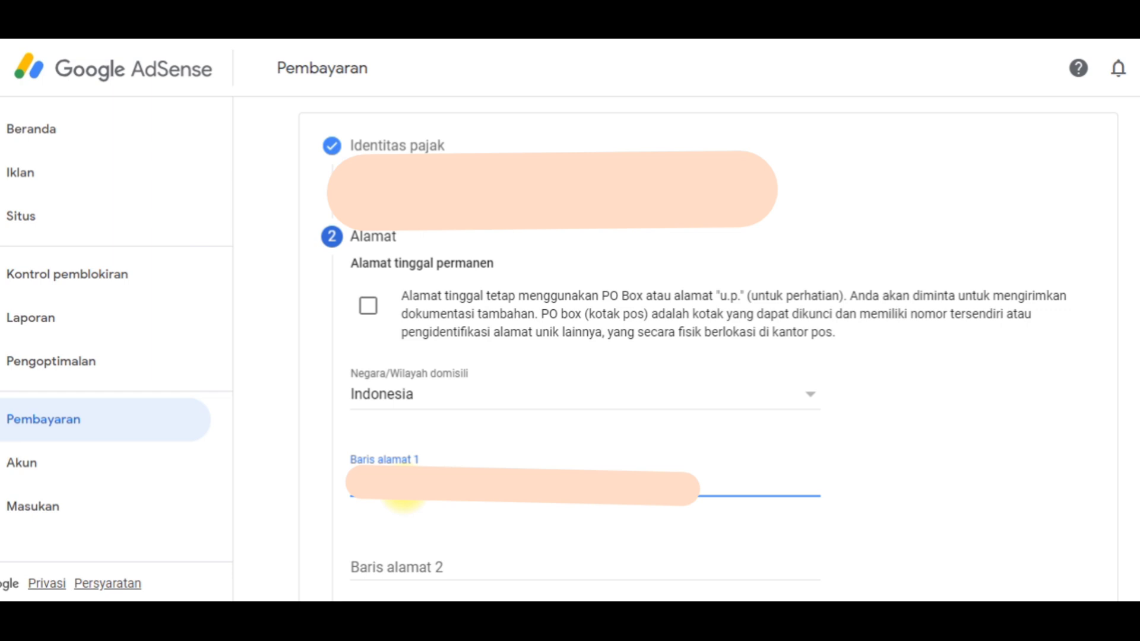
- Fill in Baris alamat 2, Kota, Provinsi and Kode pos of the permanent residence address
{"action": "left_click", "coordinate": [509, 394]}
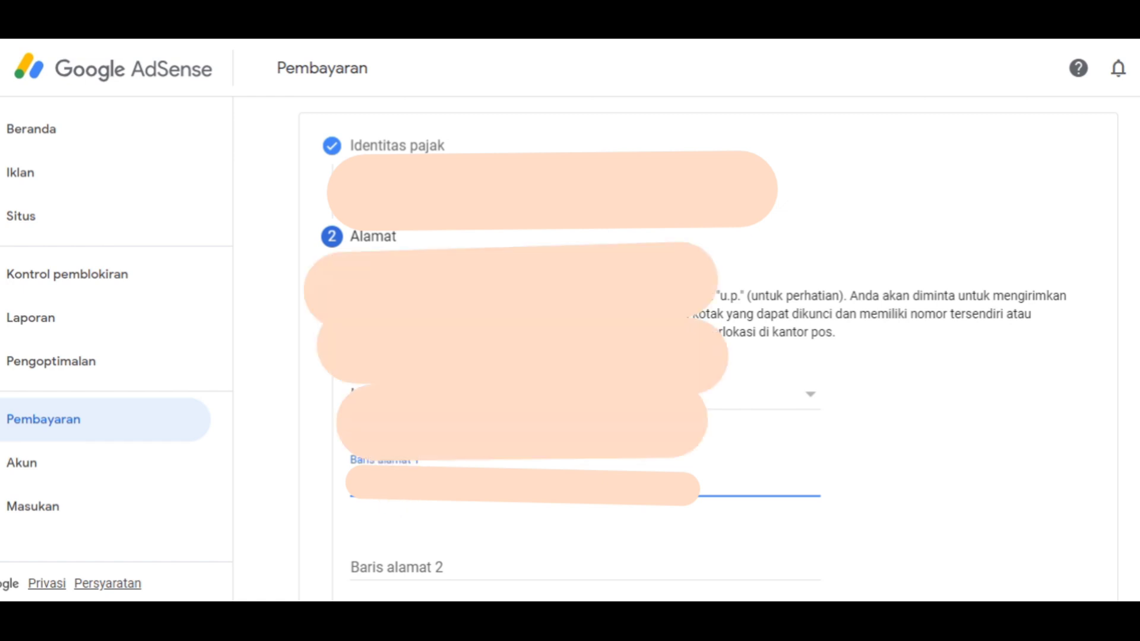
{"action": "scroll", "coordinate": [706, 350], "scroll_direction": "down", "scroll_amount": 5}
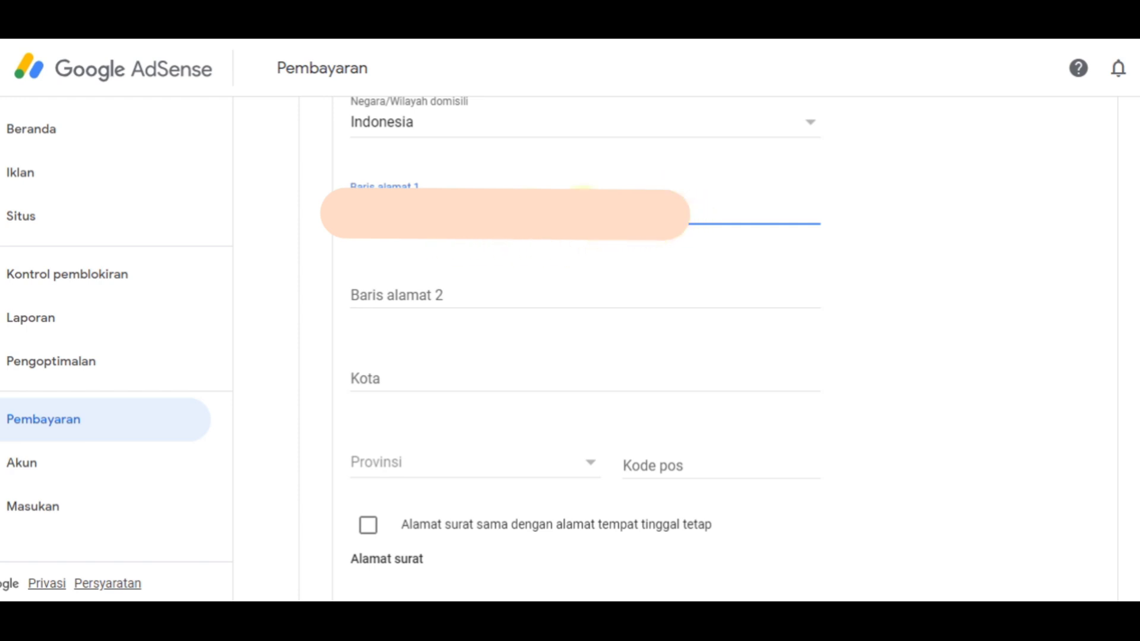
{"action": "left_click", "coordinate": [411, 292]}
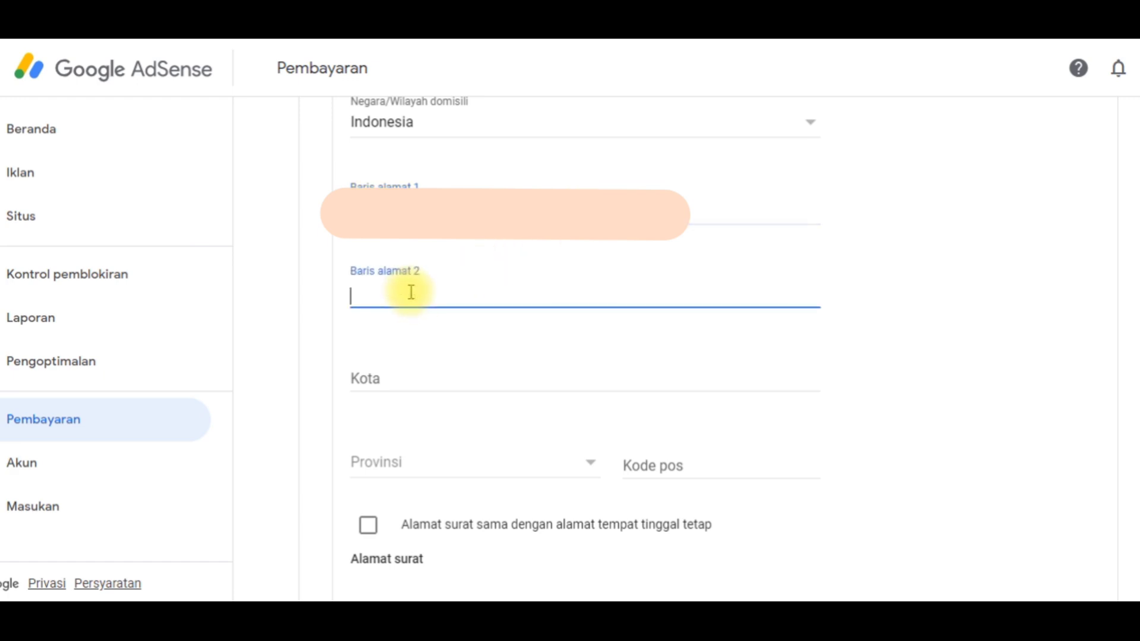
{"action": "type", "text": "K"}
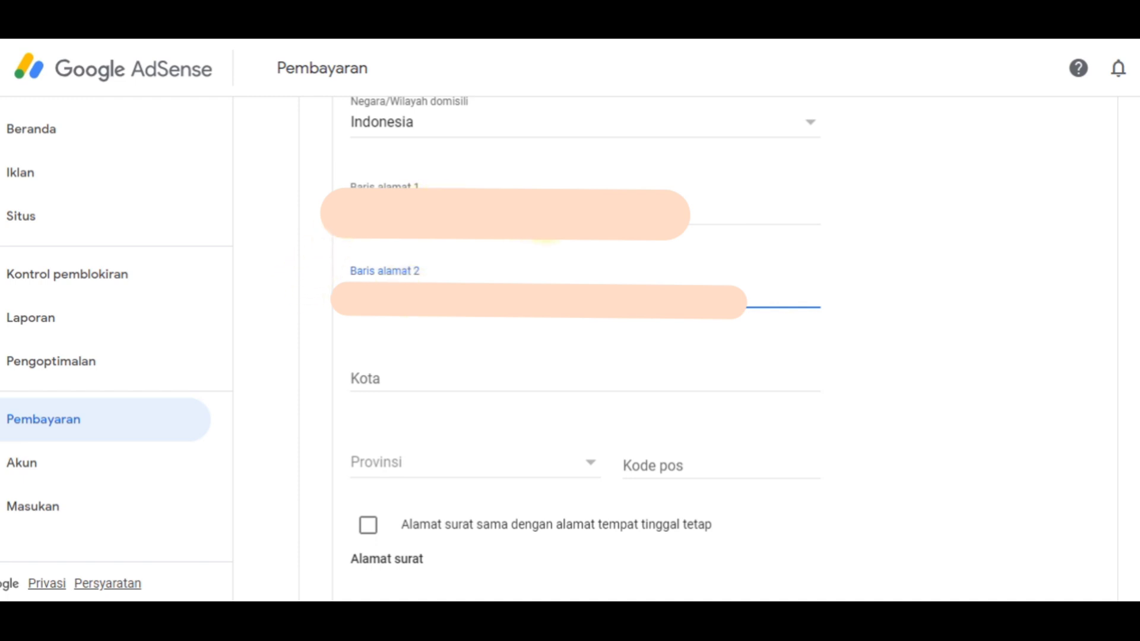
{"action": "left_click", "coordinate": [383, 383]}
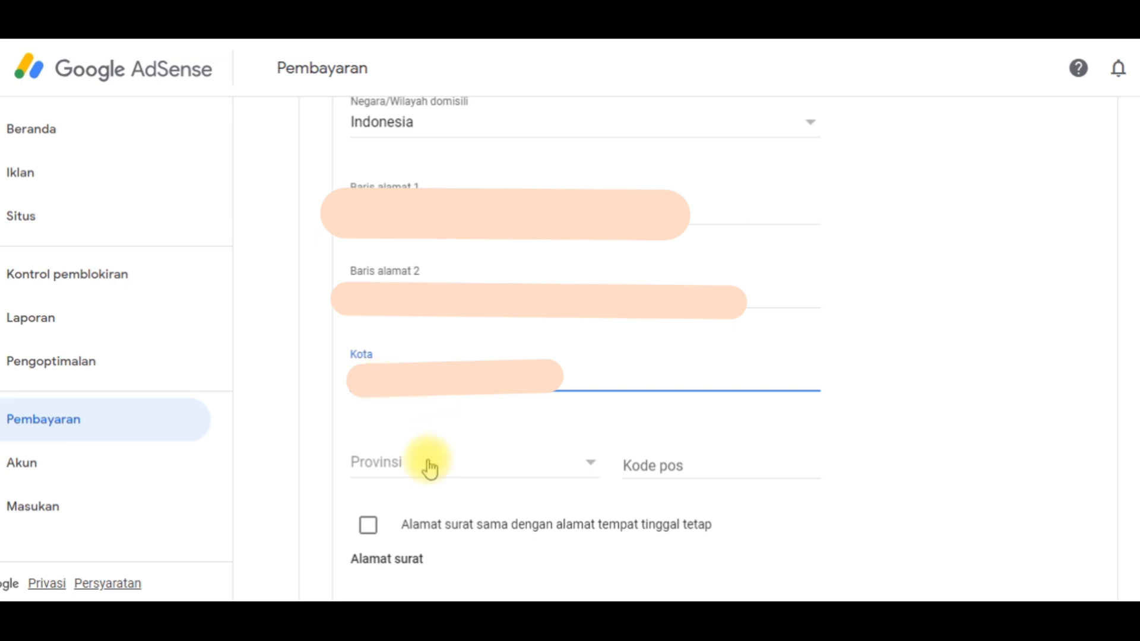
{"action": "left_click", "coordinate": [407, 470]}
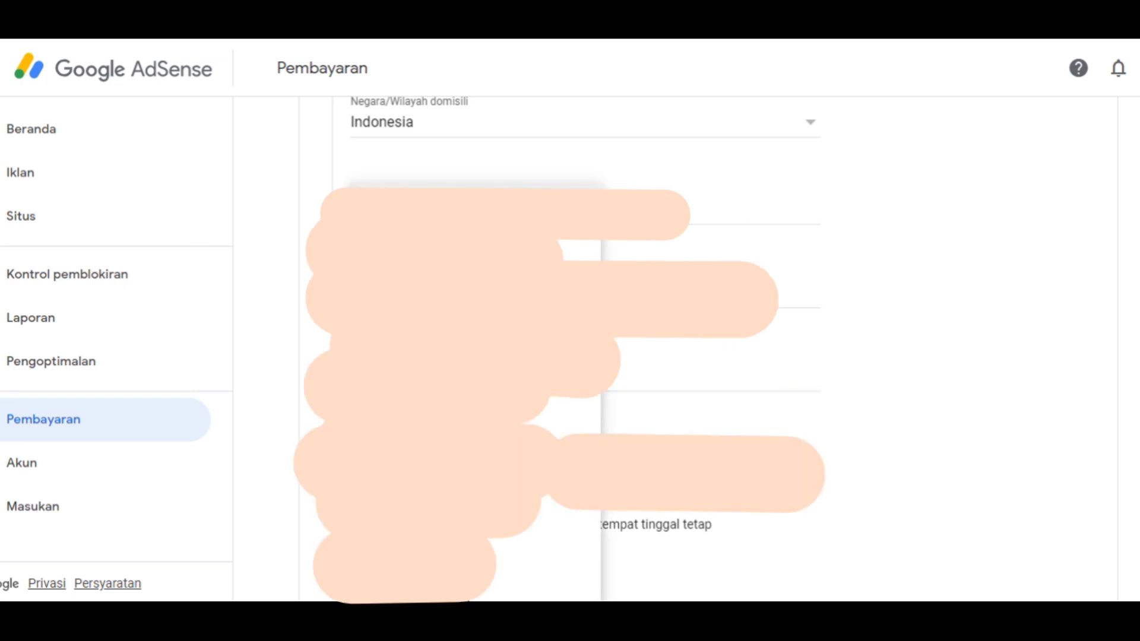
{"action": "left_click", "coordinate": [564, 515]}
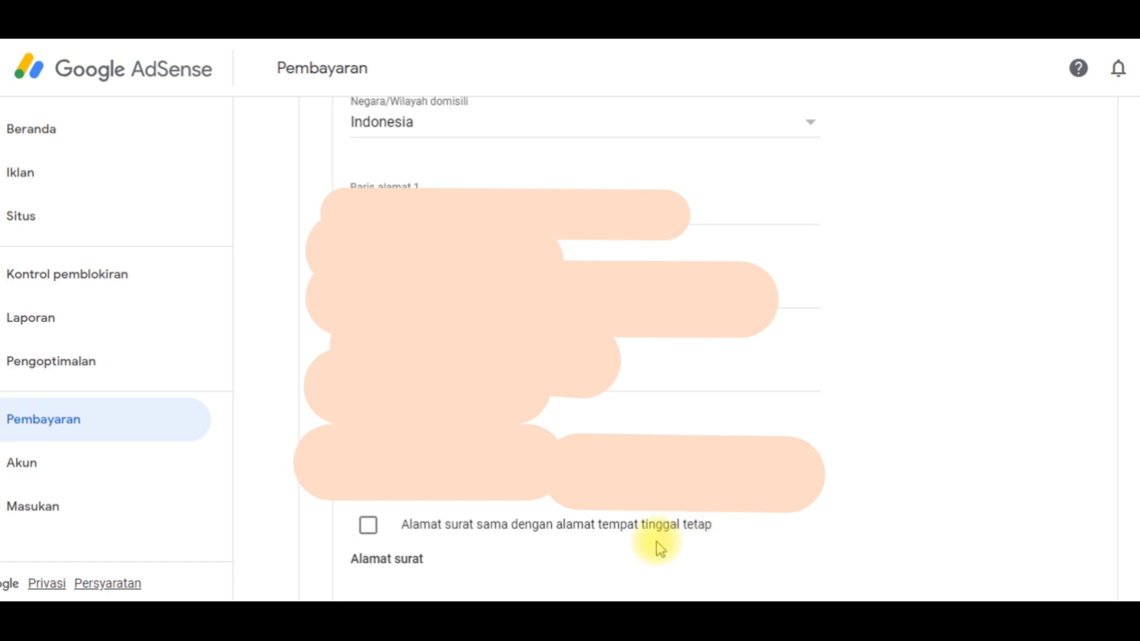
- Mark the mailing address as the same as the permanent residence address and continue to the Perjanjian pajak section
{"action": "scroll", "coordinate": [656, 545], "scroll_direction": "down", "scroll_amount": 3}
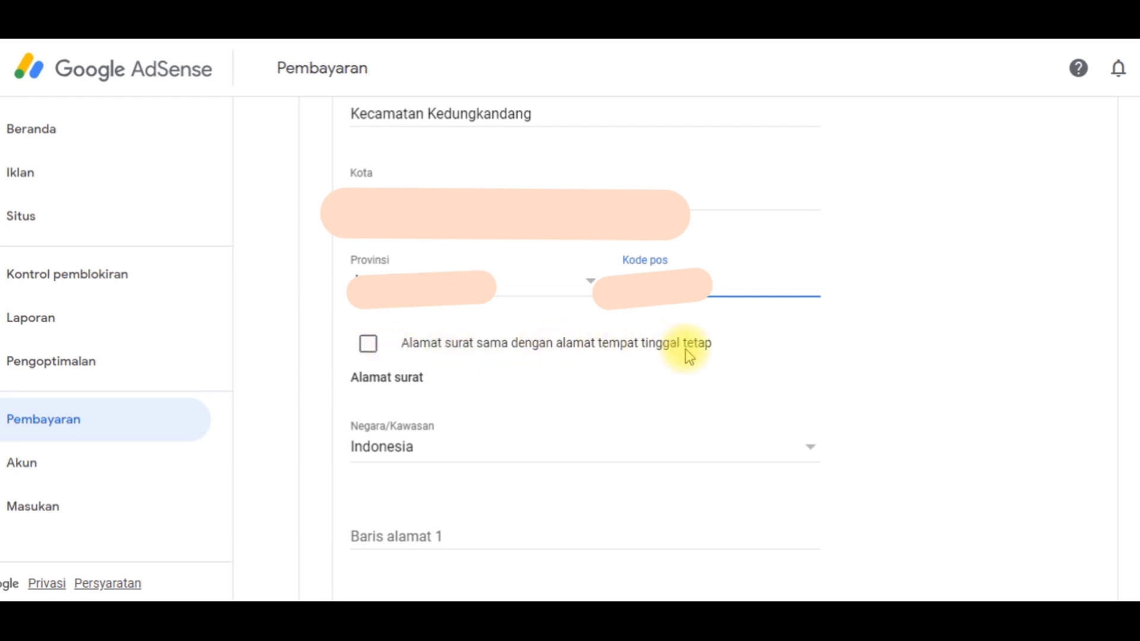
{"action": "left_click", "coordinate": [368, 344]}
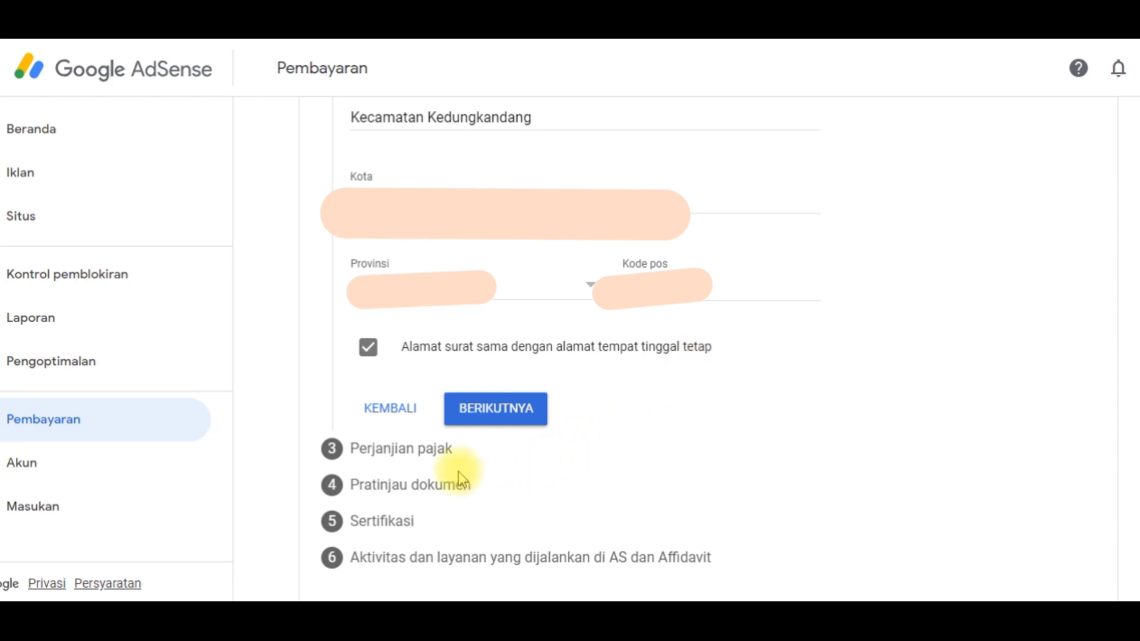
{"action": "left_click", "coordinate": [505, 410]}
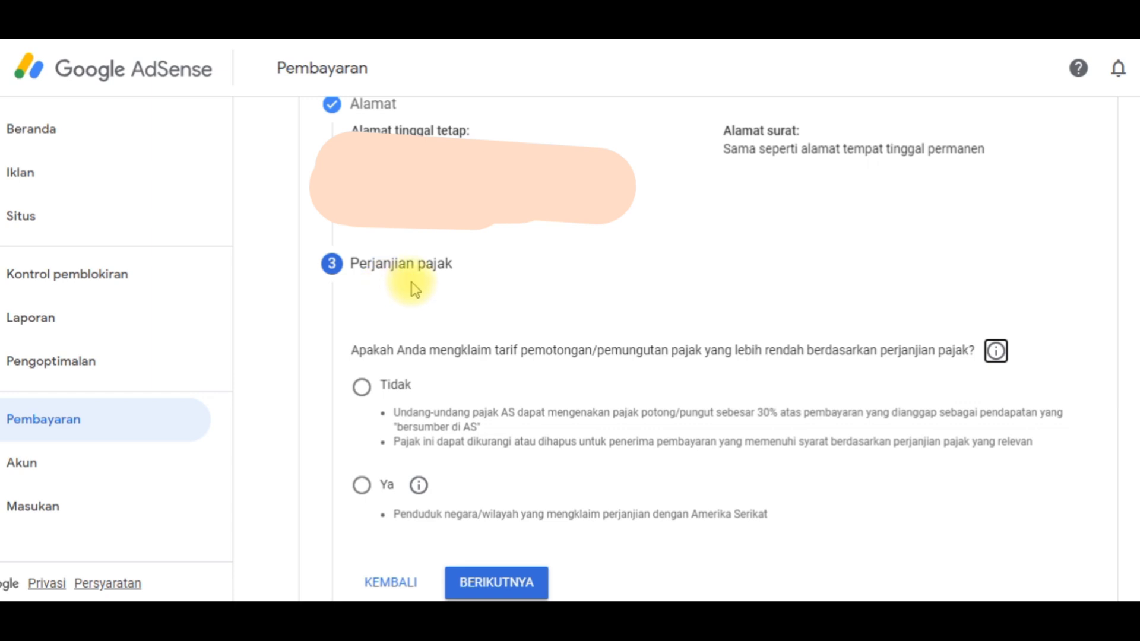
- Answer Ya to claiming a lower treaty withholding rate and confirm residency in a treaty country, choosing Indonesia as Negara/Kawasan
{"action": "scroll", "coordinate": [656, 412], "scroll_direction": "down", "scroll_amount": 2}
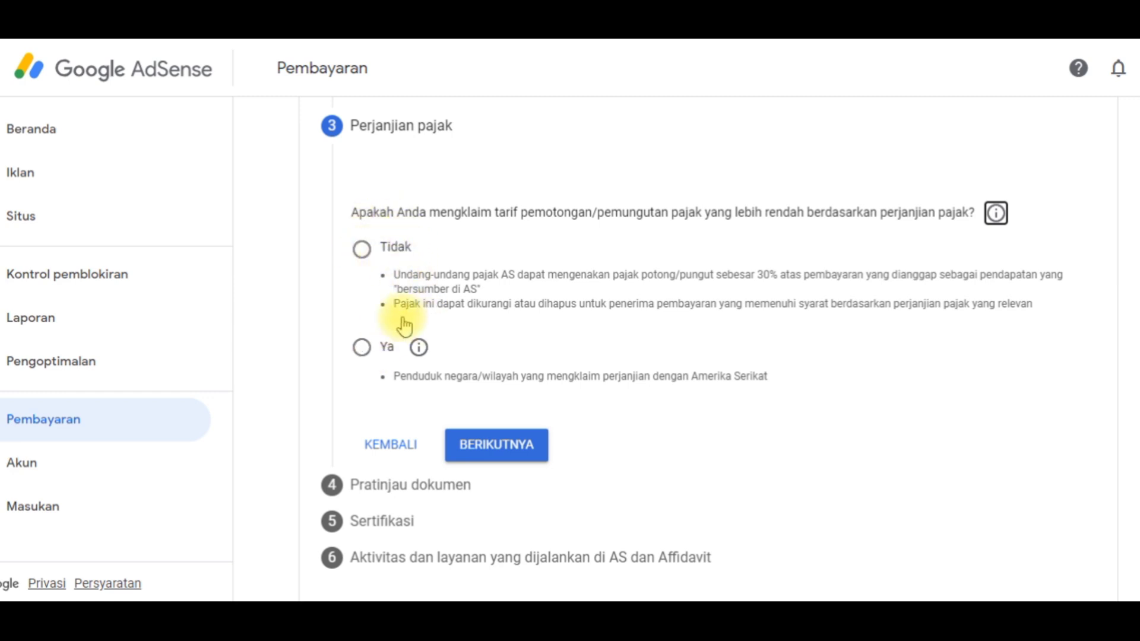
{"action": "left_click", "coordinate": [381, 362]}
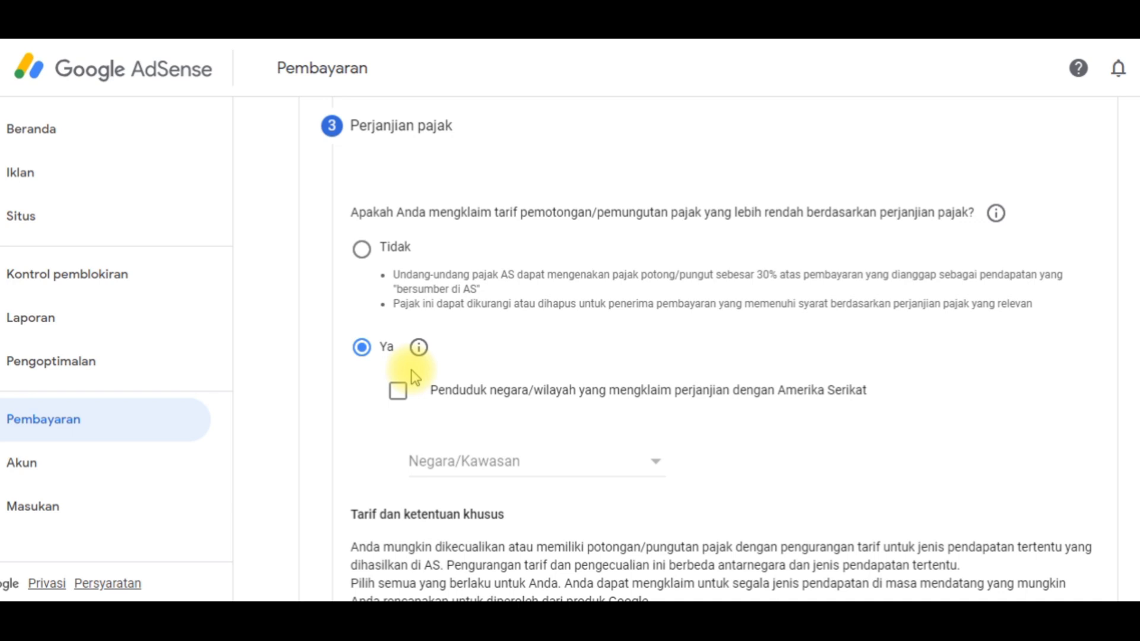
{"action": "scroll", "coordinate": [544, 458], "scroll_direction": "down", "scroll_amount": 3}
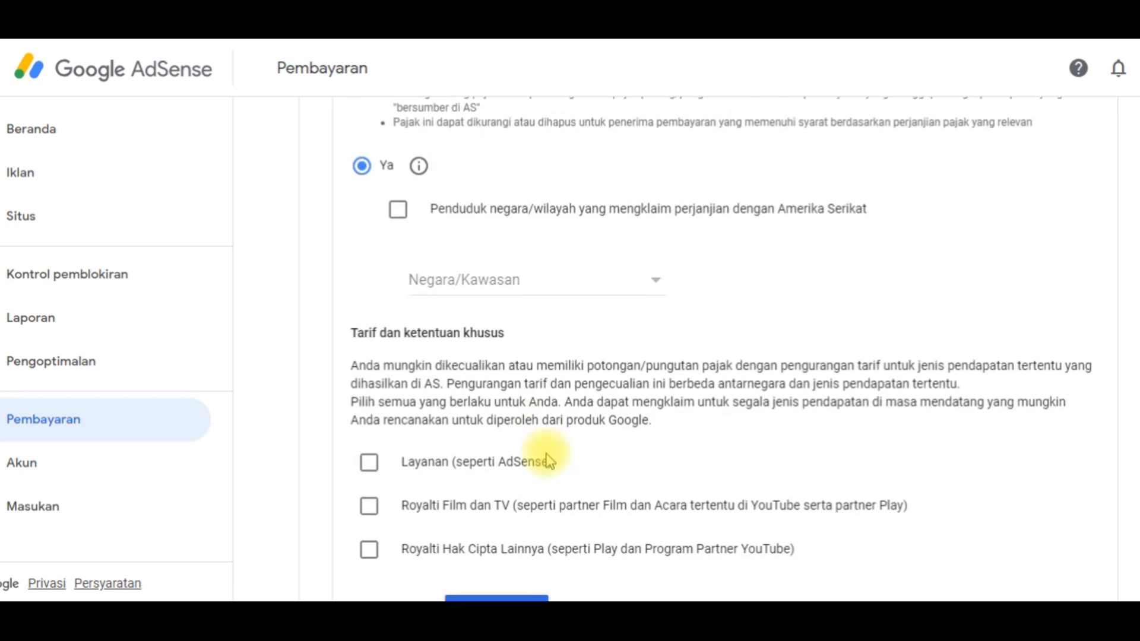
{"action": "scroll", "coordinate": [546, 462], "scroll_direction": "down", "scroll_amount": 2}
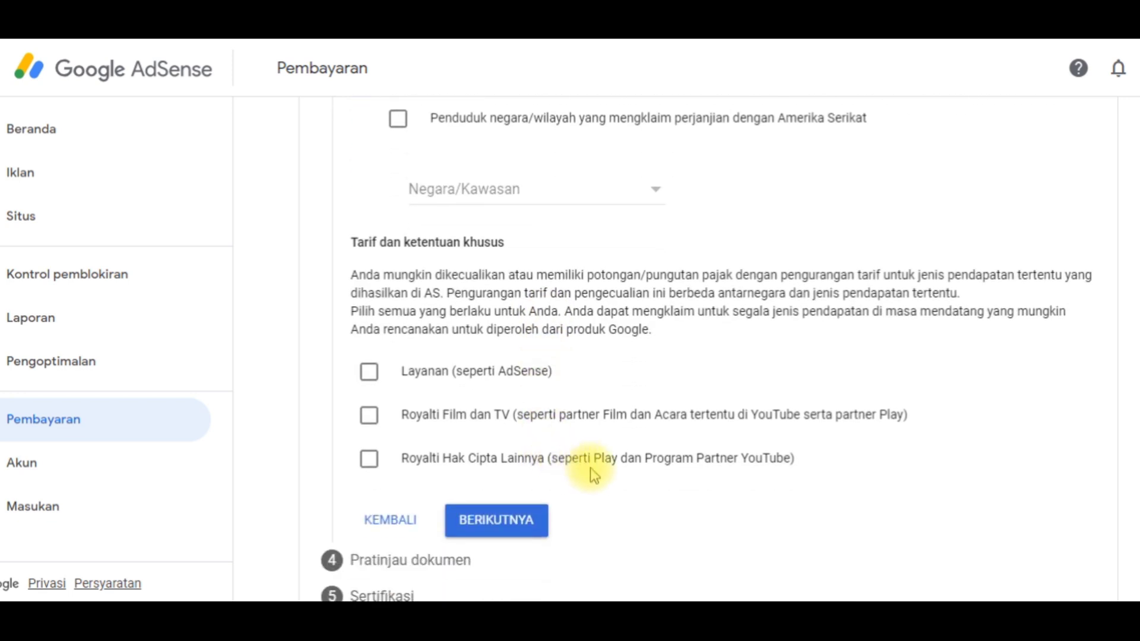
{"action": "scroll", "coordinate": [592, 472], "scroll_direction": "up", "scroll_amount": 5}
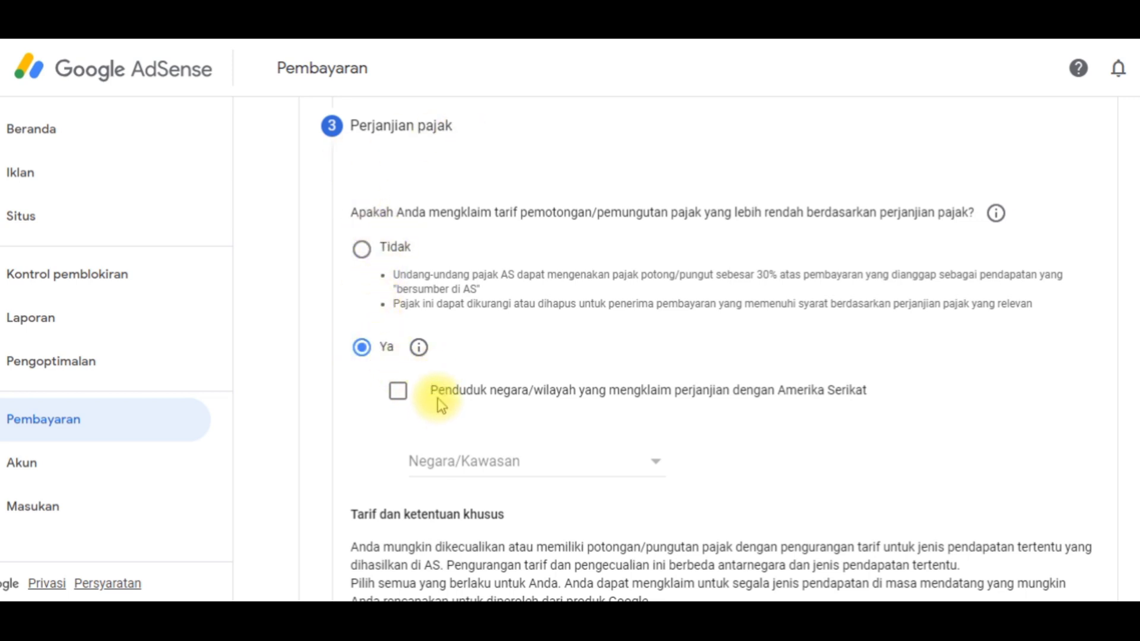
{"action": "left_click", "coordinate": [396, 393]}
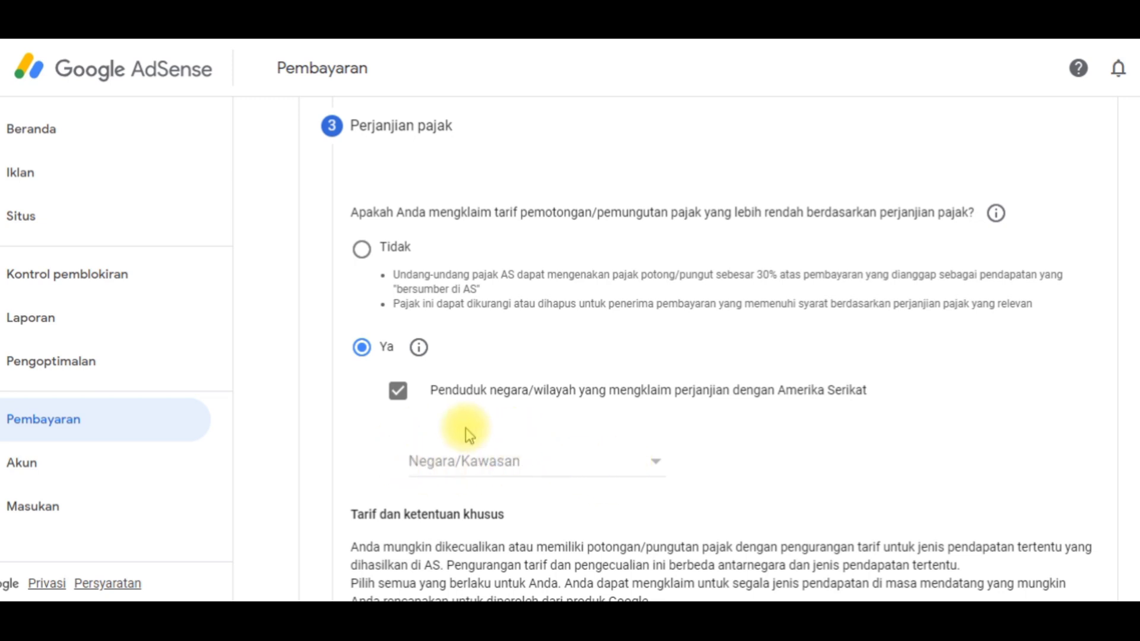
{"action": "left_click", "coordinate": [659, 467]}
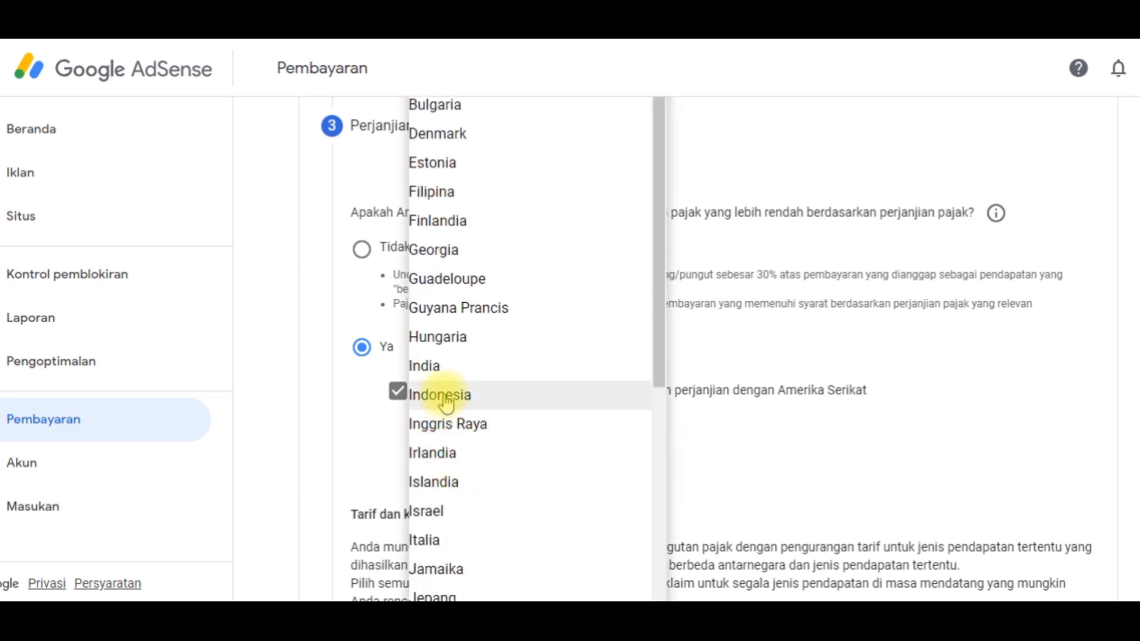
{"action": "left_click", "coordinate": [697, 471]}
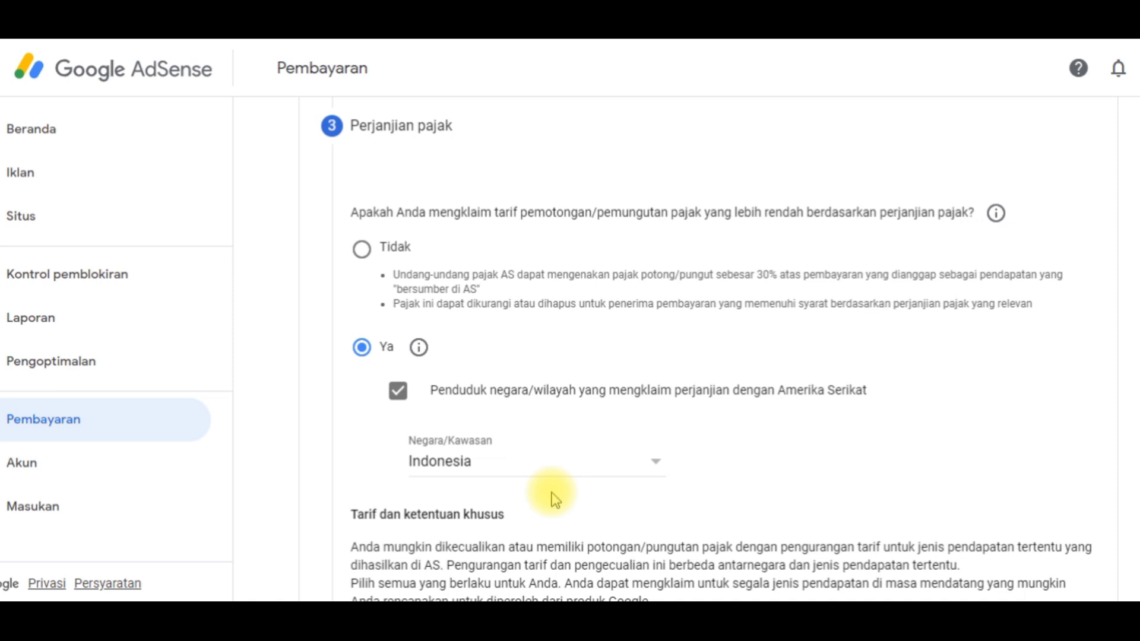
- Claim the treaty rate for Layanan (seperti AdSense) with Pasal 8 ayat 1 and 0% withholding, and confirm the eligibility statement
{"action": "scroll", "coordinate": [542, 501], "scroll_direction": "down", "scroll_amount": 3}
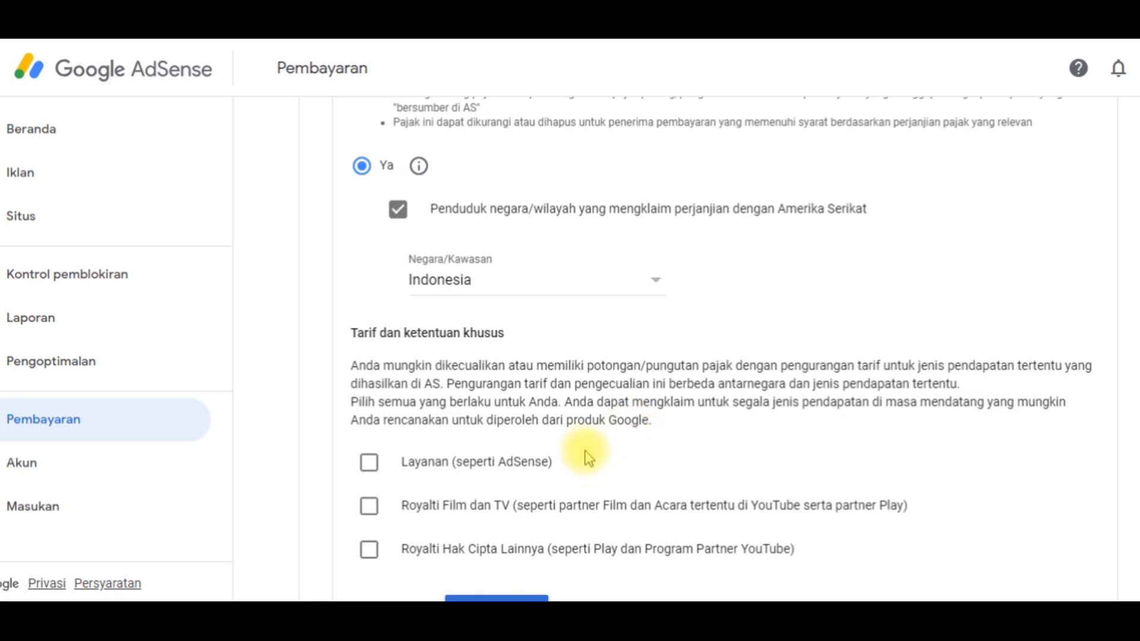
{"action": "scroll", "coordinate": [585, 451], "scroll_direction": "down", "scroll_amount": 2}
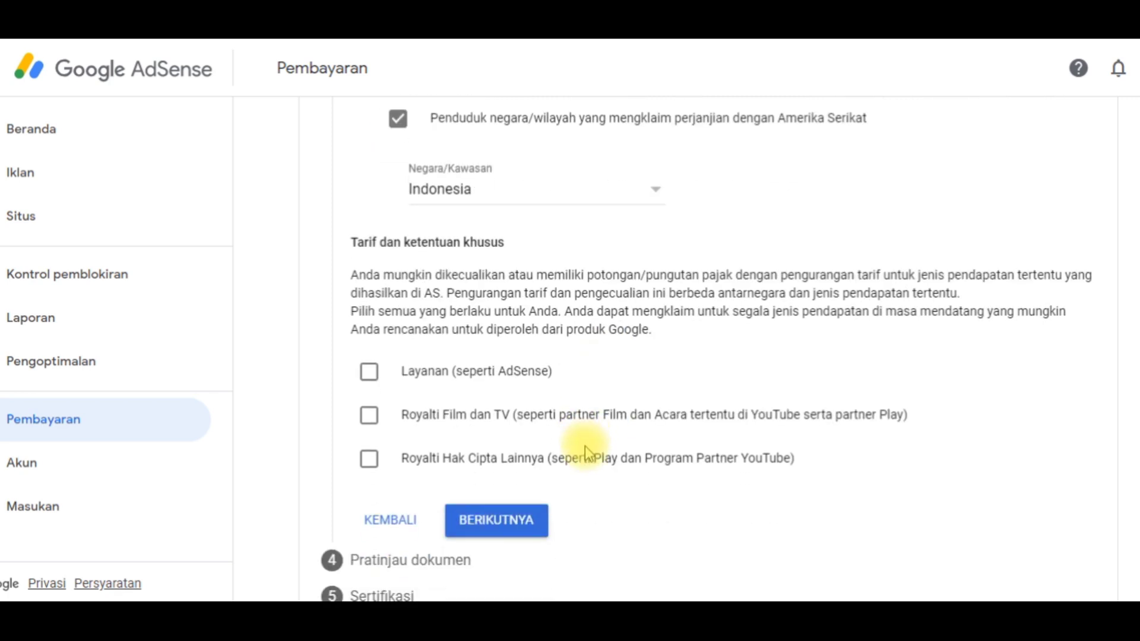
{"action": "left_click", "coordinate": [370, 374]}
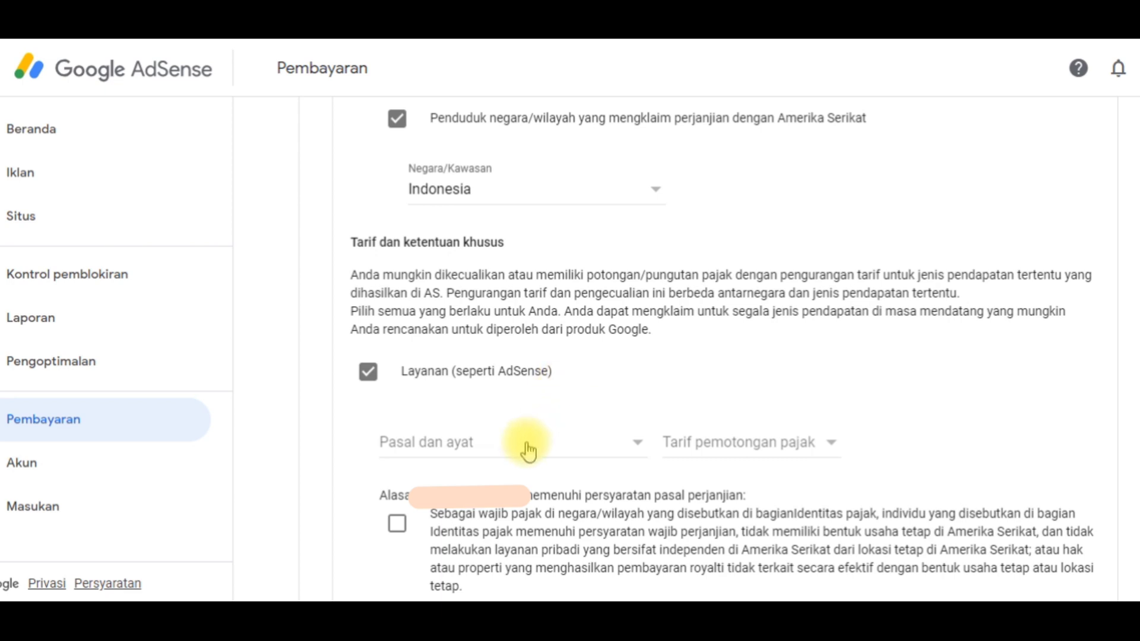
{"action": "left_click", "coordinate": [633, 452]}
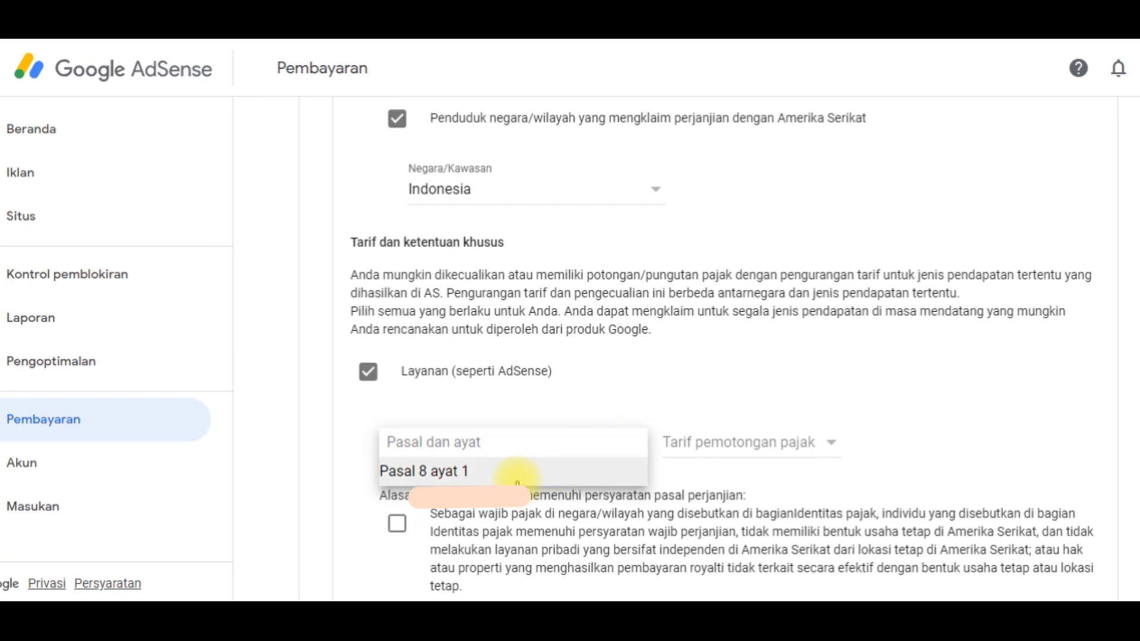
{"action": "left_click", "coordinate": [454, 472]}
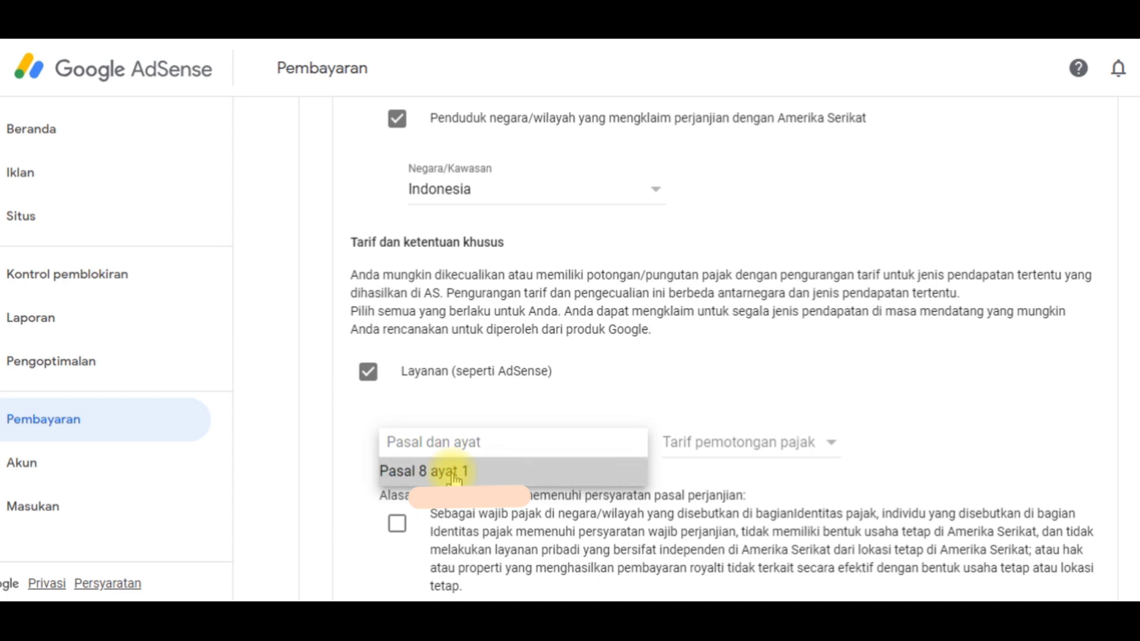
{"action": "left_click", "coordinate": [764, 451]}
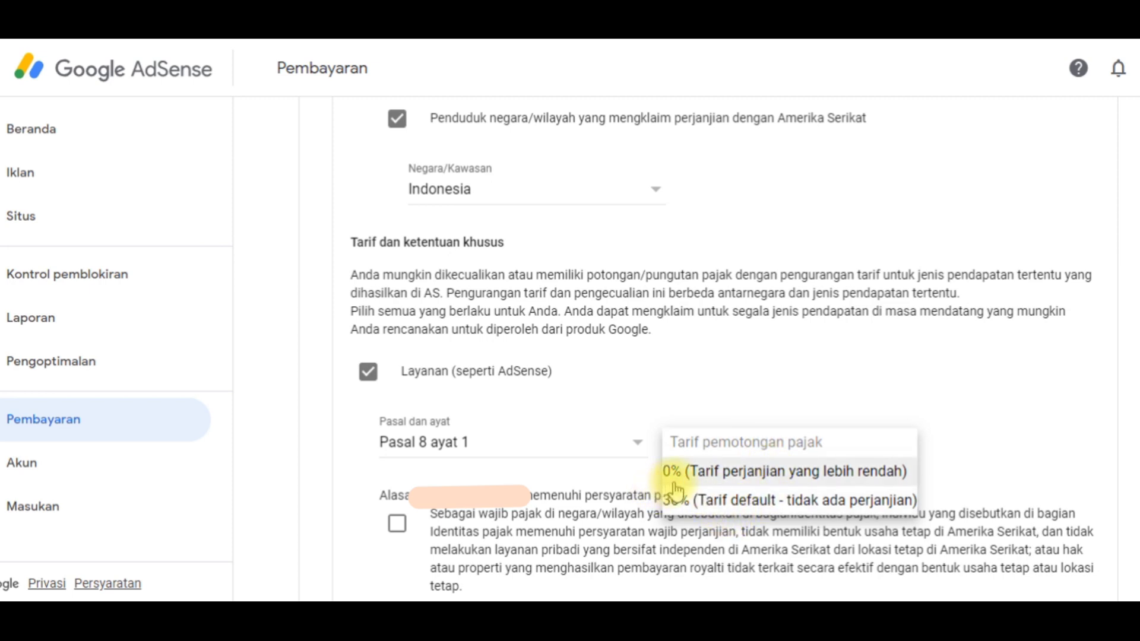
{"action": "left_click", "coordinate": [719, 475]}
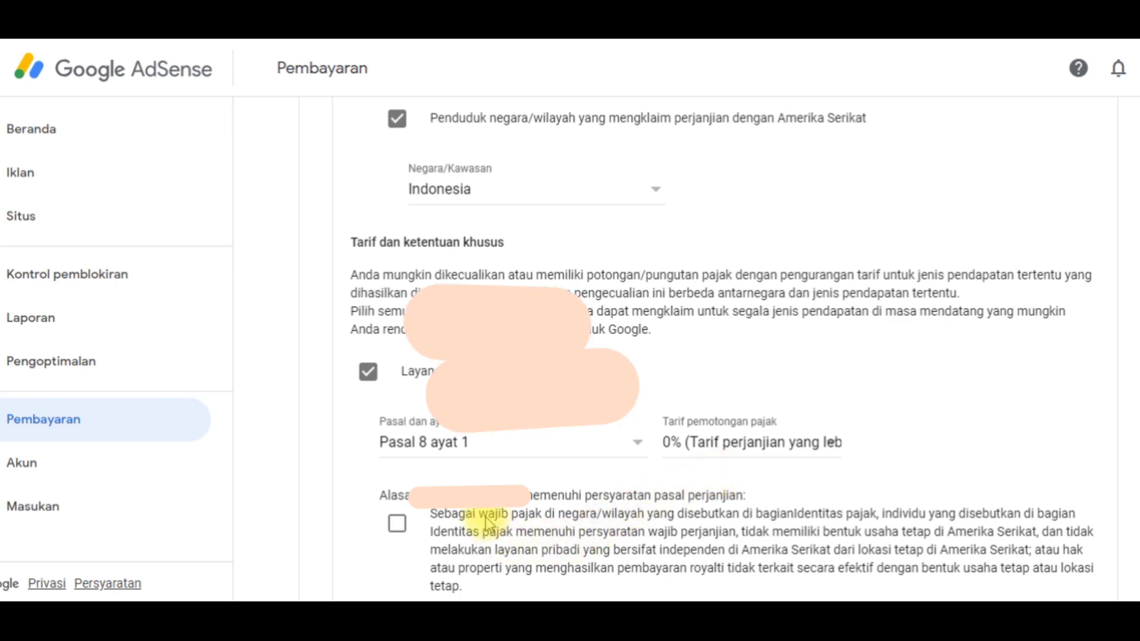
{"action": "scroll", "coordinate": [475, 522], "scroll_direction": "down", "scroll_amount": 3}
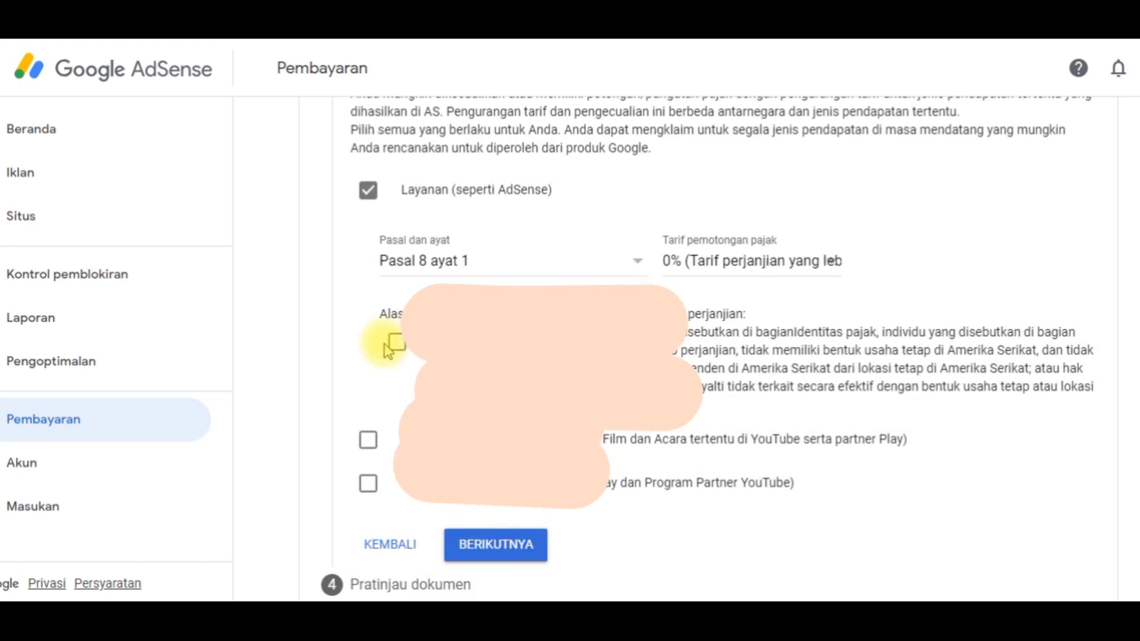
{"action": "left_click", "coordinate": [392, 343]}
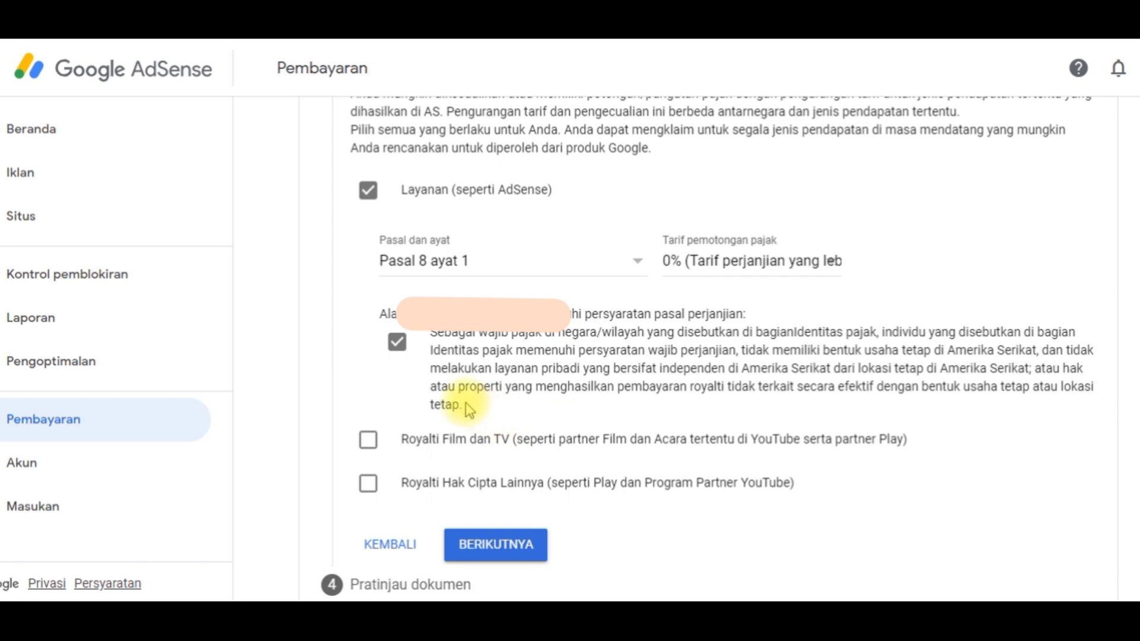
- Claim the treaty rate for Royalti Film dan TV with Pasal 13 ayat 2 and 10% withholding, and confirm the eligibility statement
{"action": "left_click", "coordinate": [369, 441]}
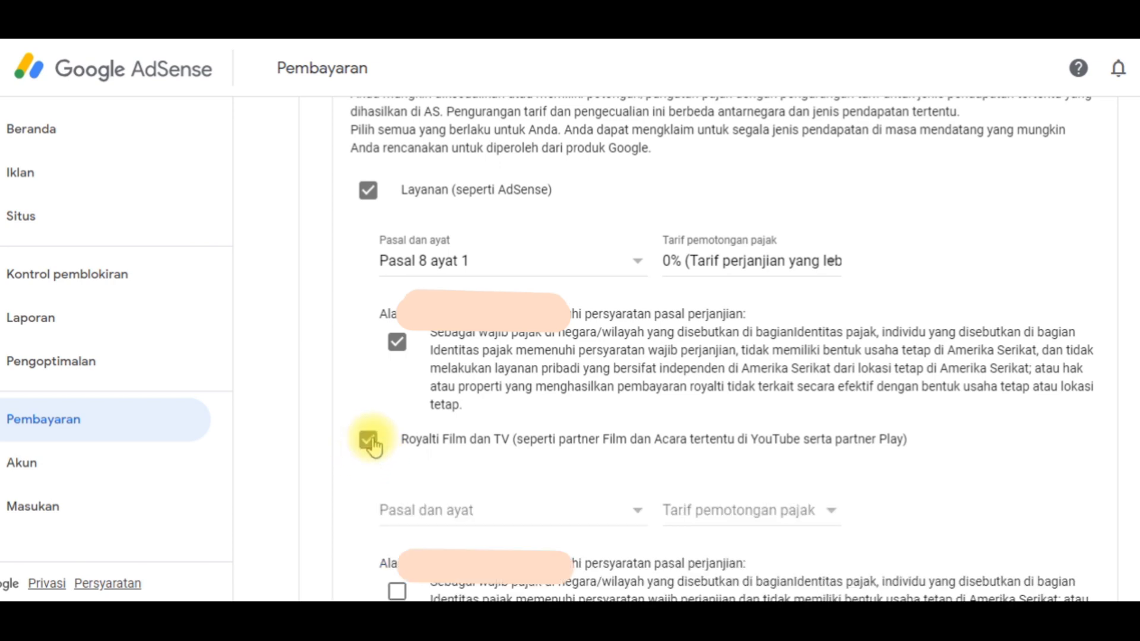
{"action": "scroll", "coordinate": [370, 439], "scroll_direction": "down", "scroll_amount": 3}
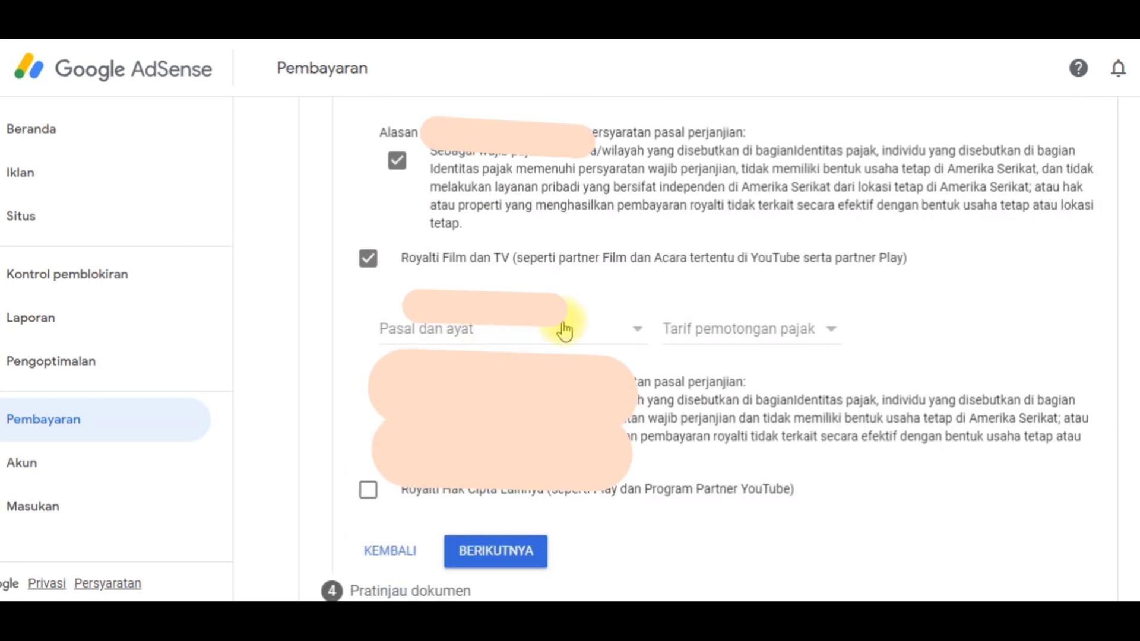
{"action": "left_click", "coordinate": [636, 332]}
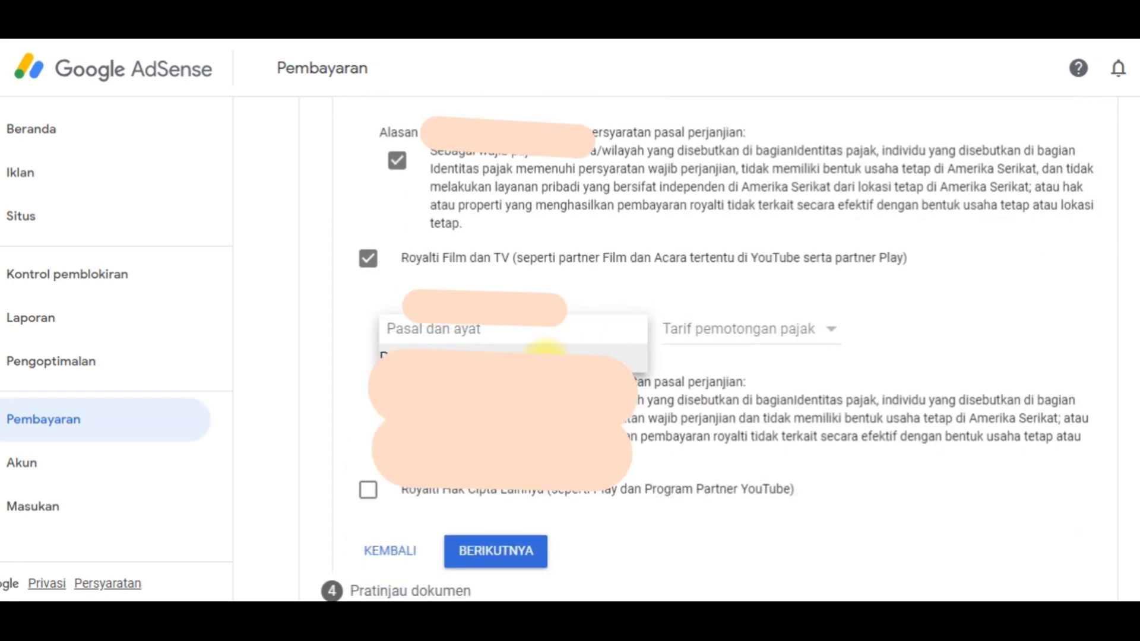
{"action": "left_click", "coordinate": [458, 351]}
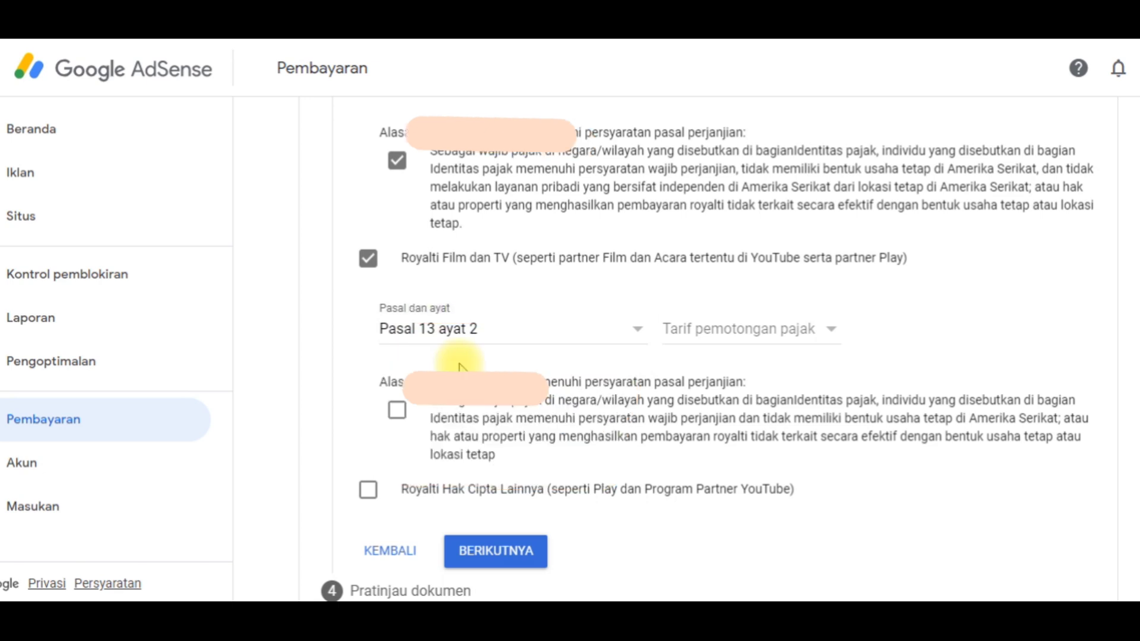
{"action": "left_click", "coordinate": [828, 335]}
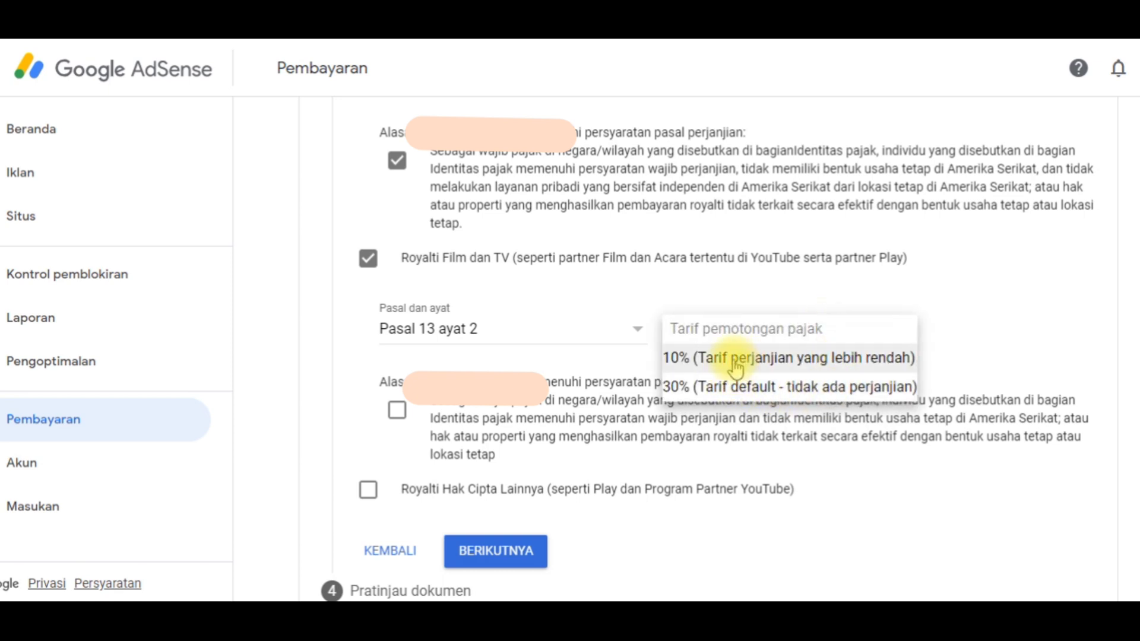
{"action": "scroll", "coordinate": [743, 382], "scroll_direction": "down", "scroll_amount": 2}
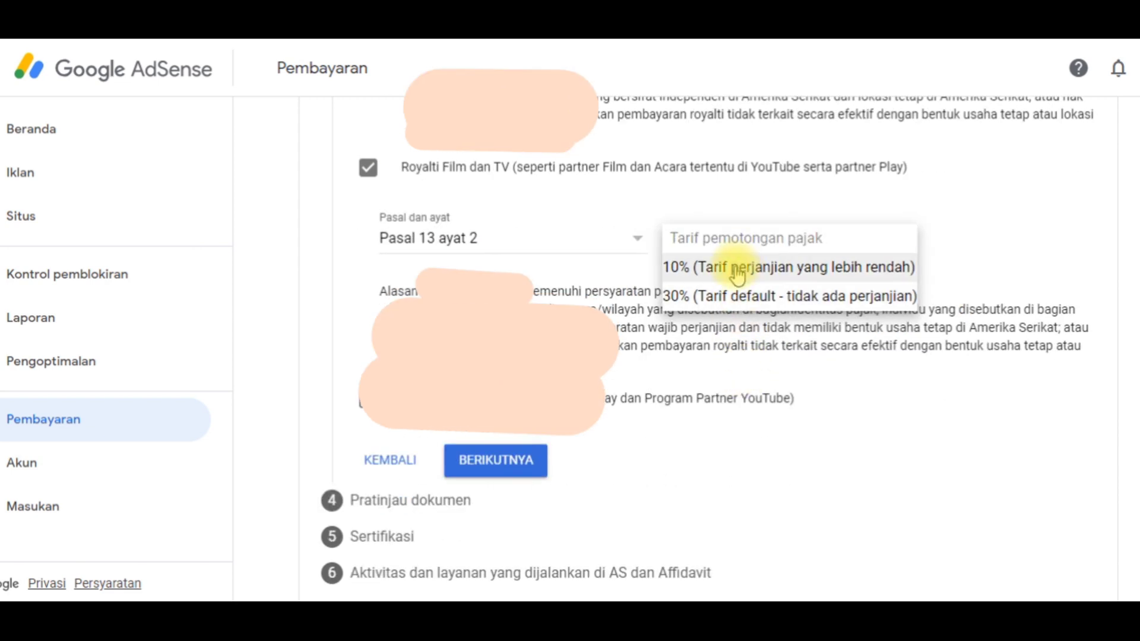
{"action": "left_click", "coordinate": [770, 275]}
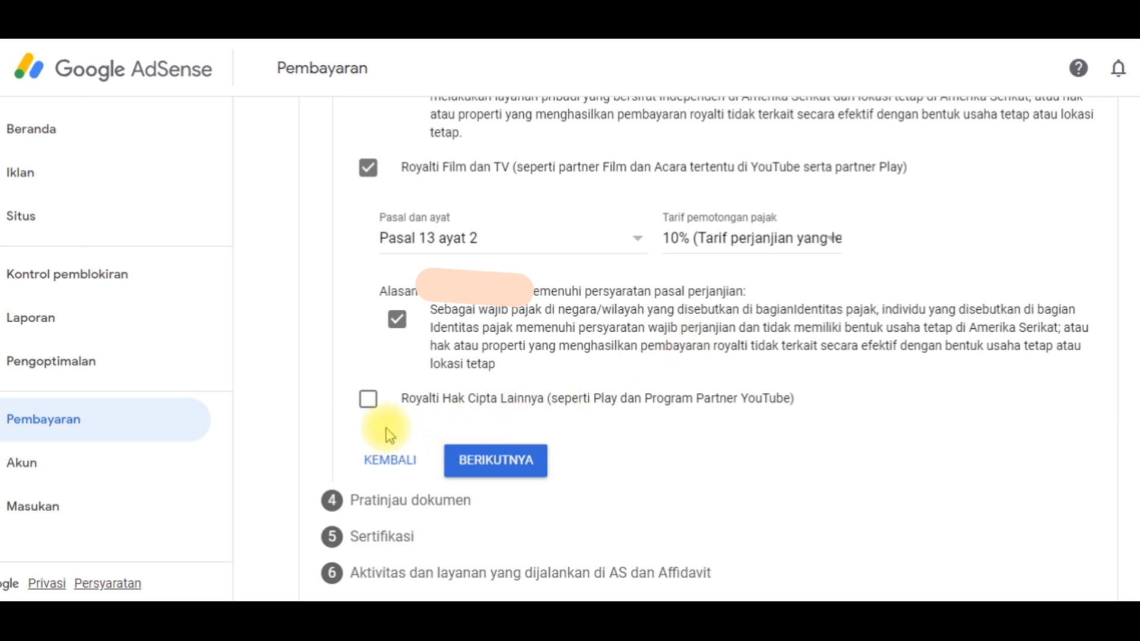
- Claim the treaty rate for Royalti Hak Cipta Lainnya with Pasal 13 ayat 2 and 10% withholding, and confirm the eligibility statement
{"action": "left_click", "coordinate": [370, 401]}
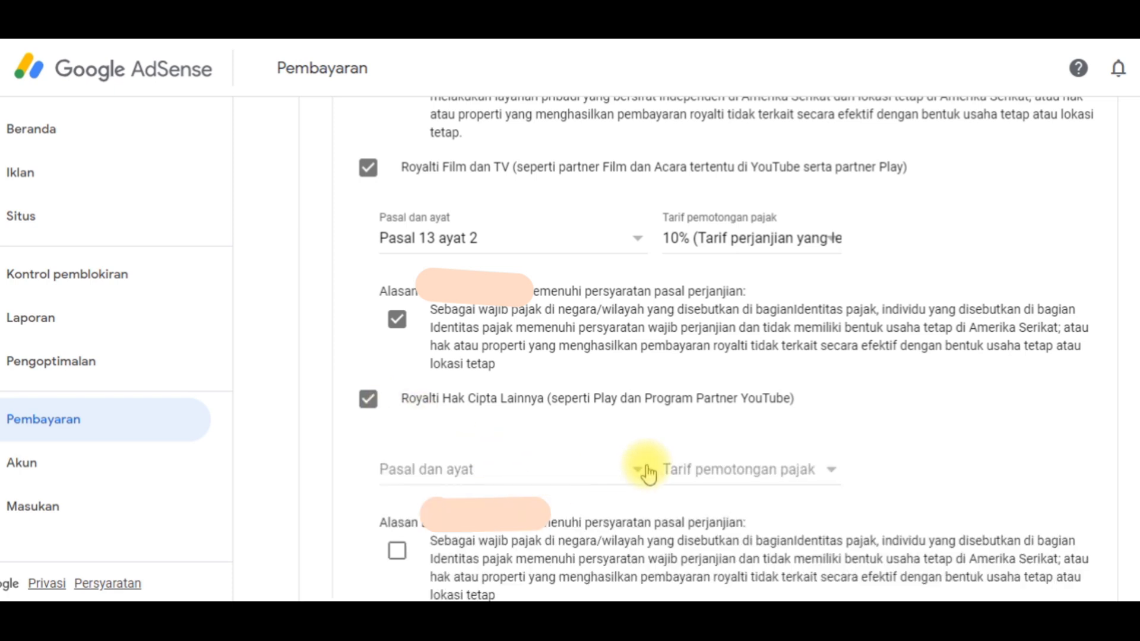
{"action": "scroll", "coordinate": [658, 404], "scroll_direction": "down", "scroll_amount": 3}
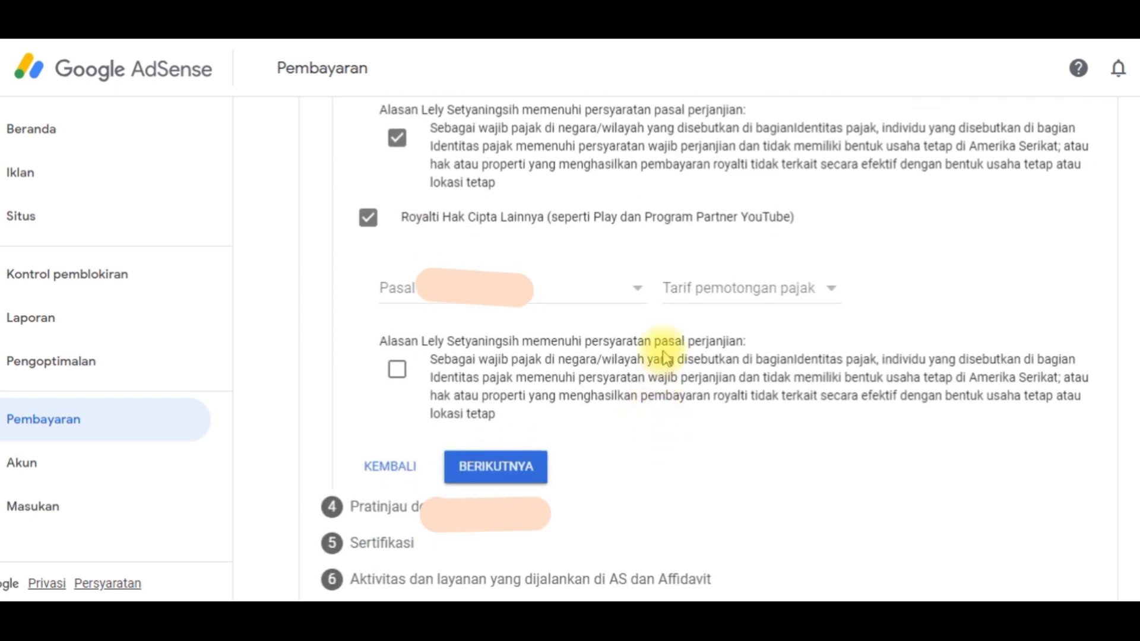
{"action": "left_click", "coordinate": [638, 295]}
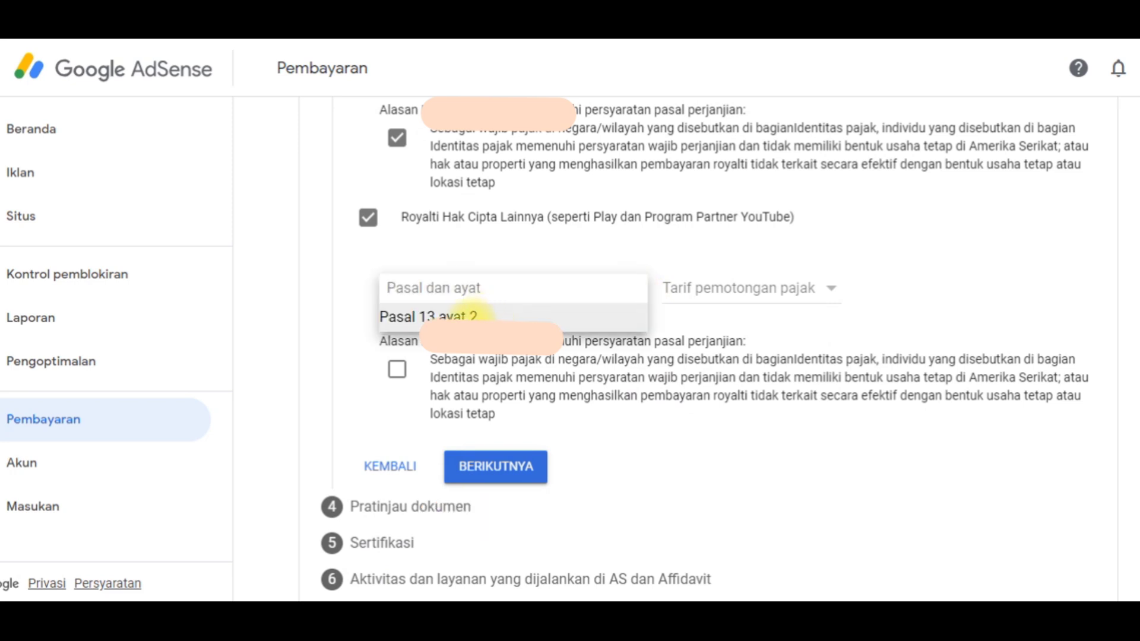
{"action": "left_click", "coordinate": [469, 318]}
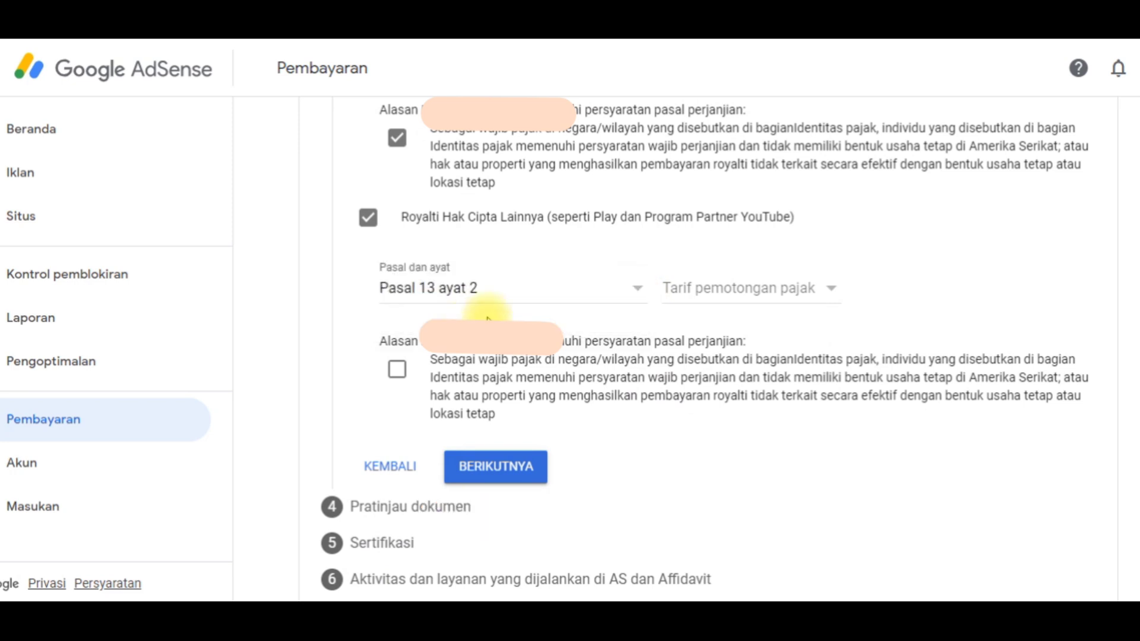
{"action": "left_click", "coordinate": [826, 292]}
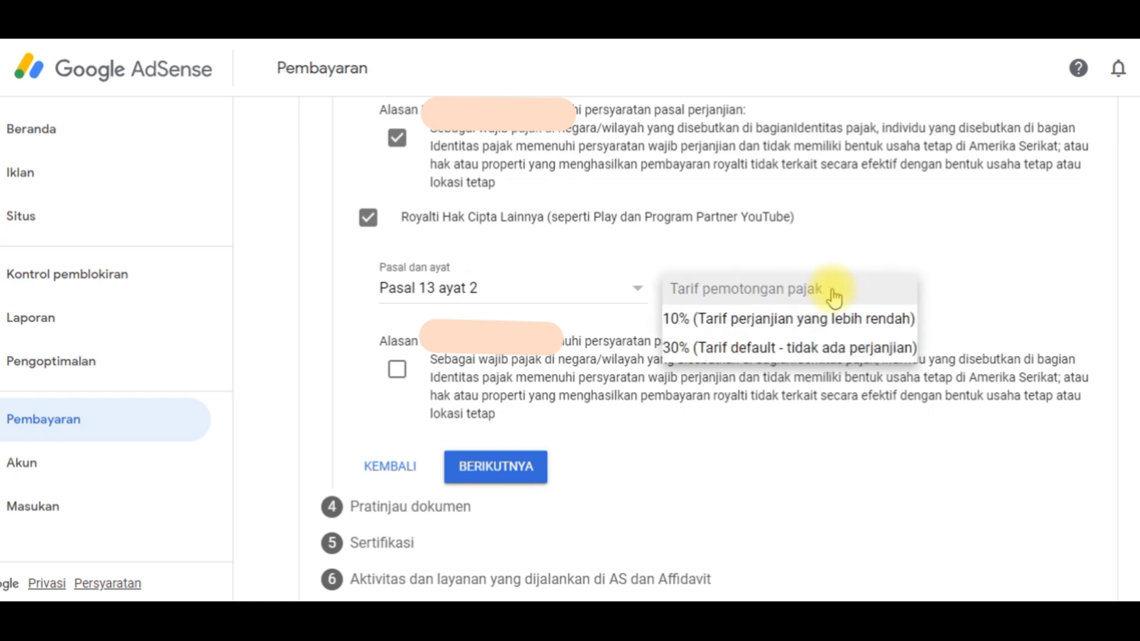
{"action": "left_click", "coordinate": [832, 317]}
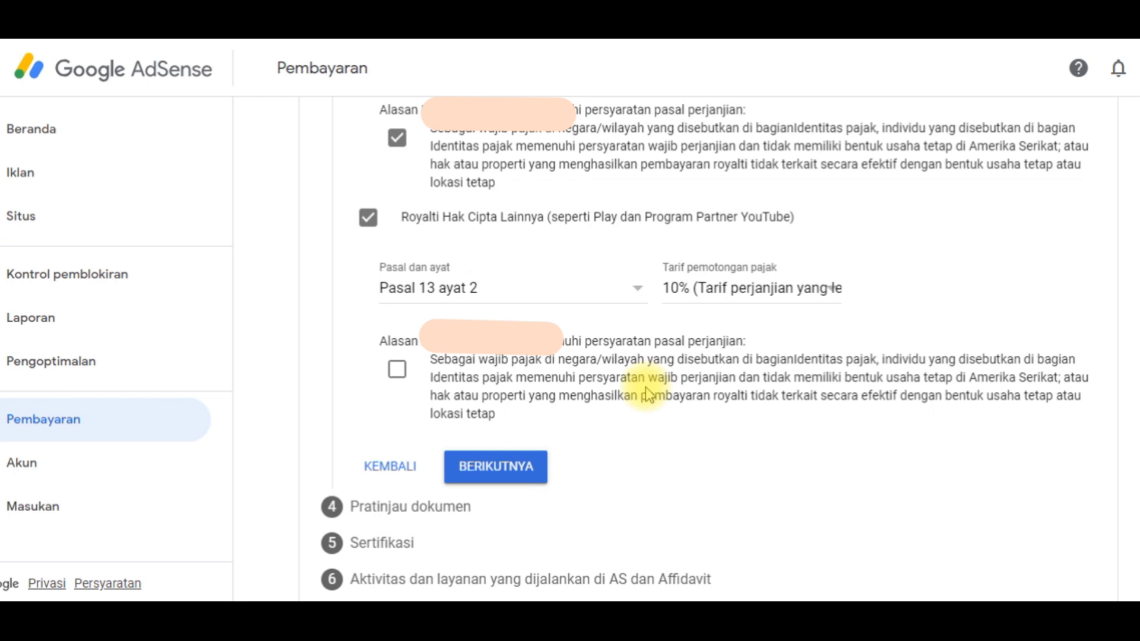
{"action": "left_click", "coordinate": [398, 371]}
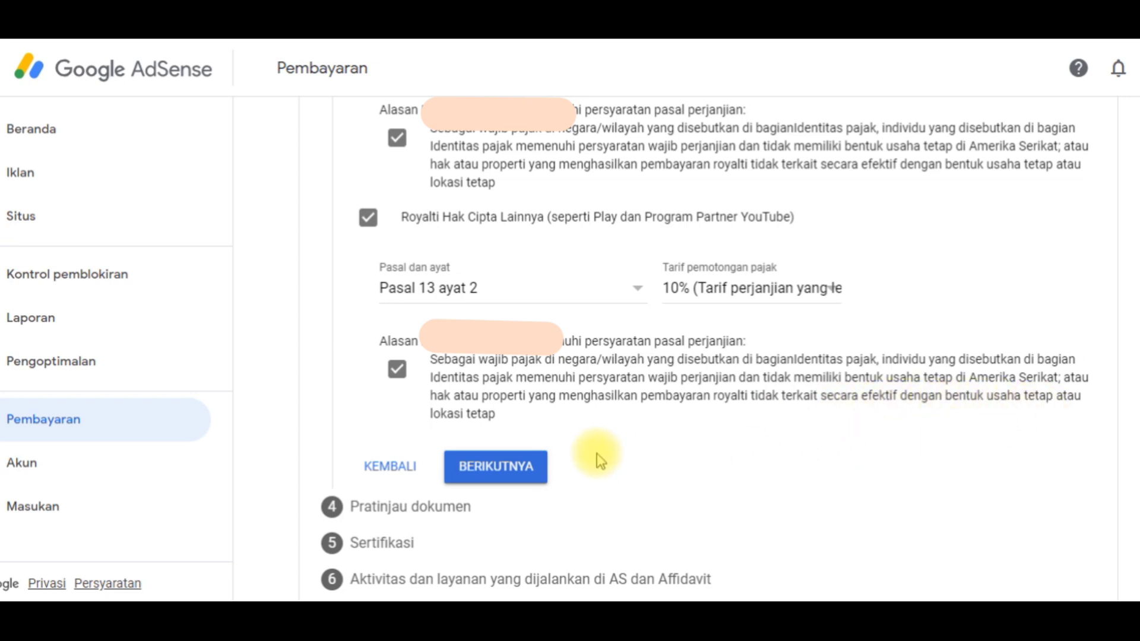
- Review the treaty claims for all three income types and continue to the Pratinjau dokumen section
{"action": "scroll", "coordinate": [596, 454], "scroll_direction": "up", "scroll_amount": 1}
{"action": "scroll", "coordinate": [596, 454], "scroll_direction": "up", "scroll_amount": 4}
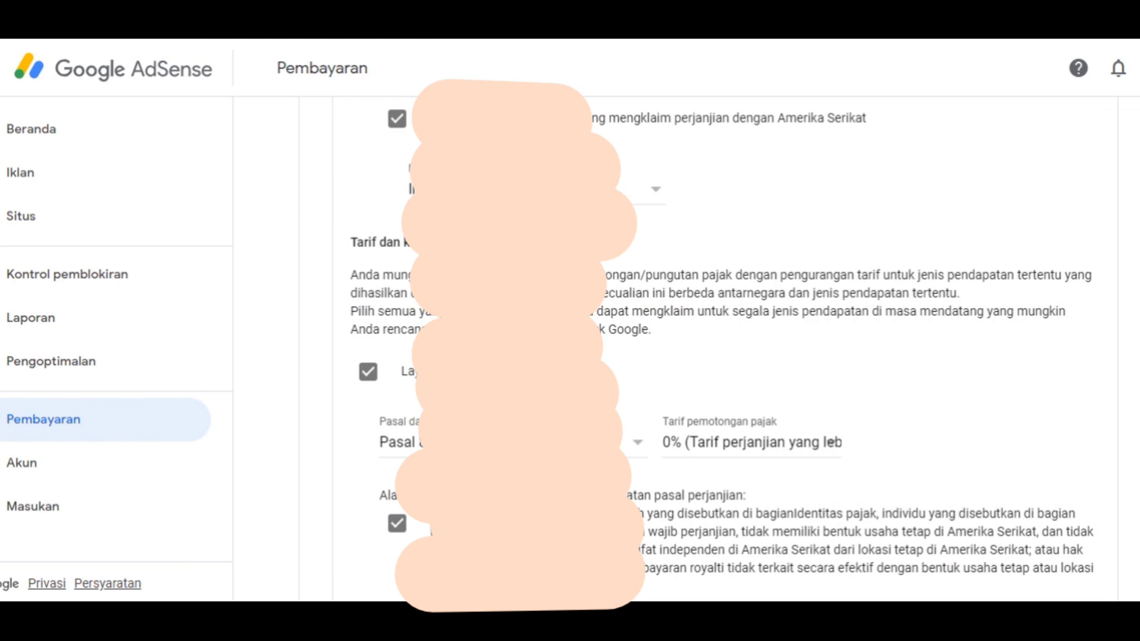
{"action": "scroll", "coordinate": [596, 453], "scroll_direction": "up", "scroll_amount": 1}
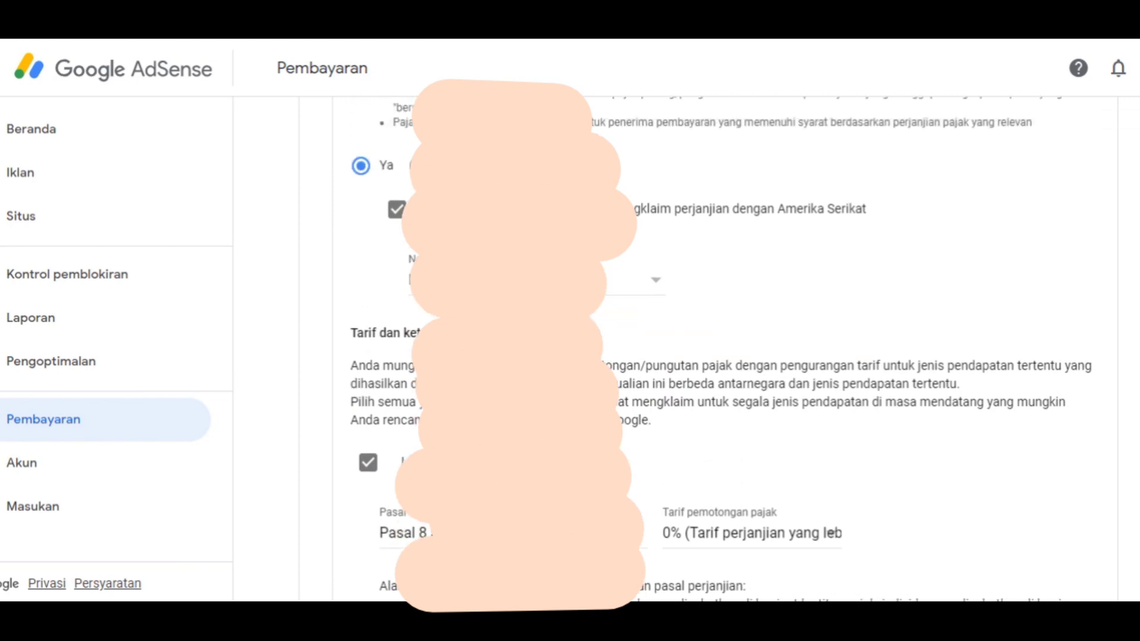
{"action": "scroll", "coordinate": [596, 453], "scroll_direction": "down", "scroll_amount": 1}
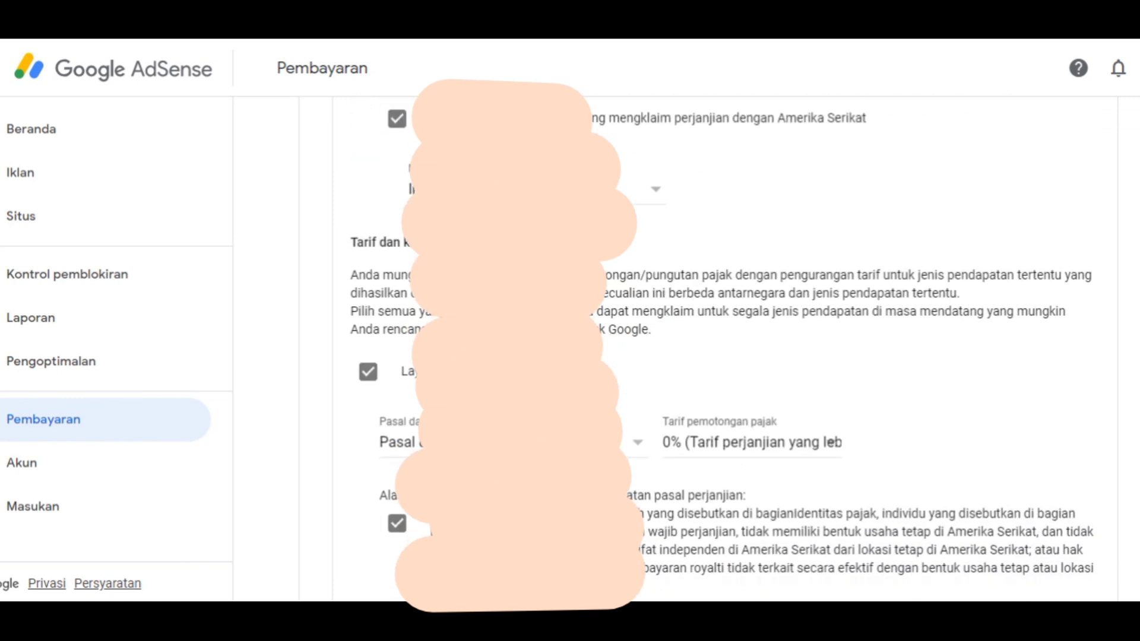
{"action": "scroll", "coordinate": [442, 365], "scroll_direction": "down", "scroll_amount": 1}
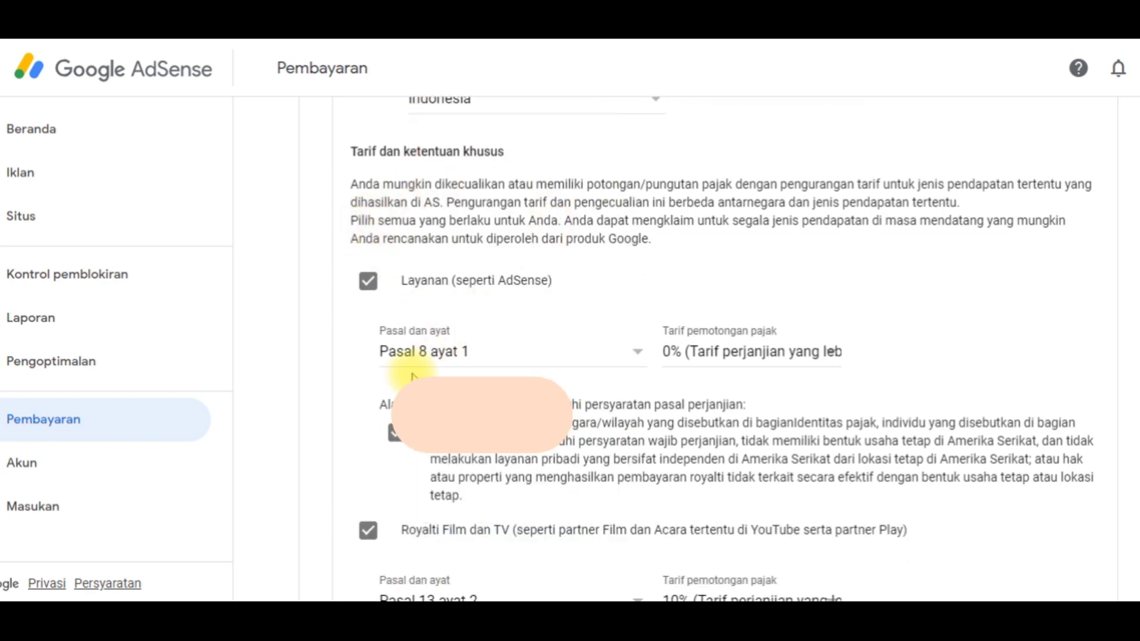
{"action": "scroll", "coordinate": [796, 374], "scroll_direction": "down", "scroll_amount": 2}
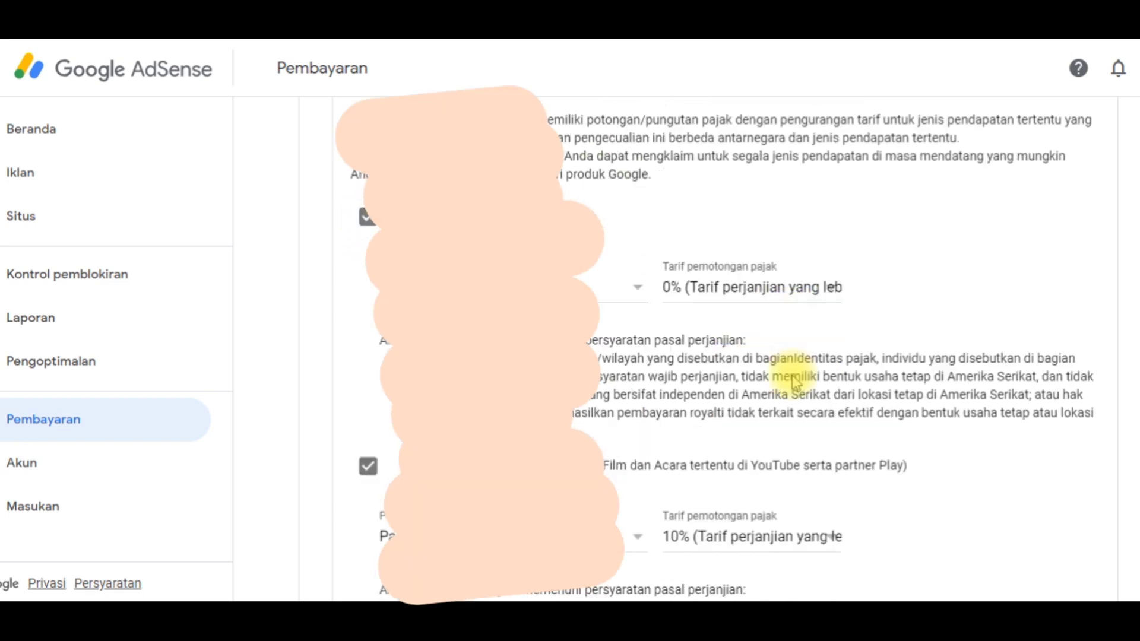
{"action": "scroll", "coordinate": [795, 382], "scroll_direction": "down", "scroll_amount": 4}
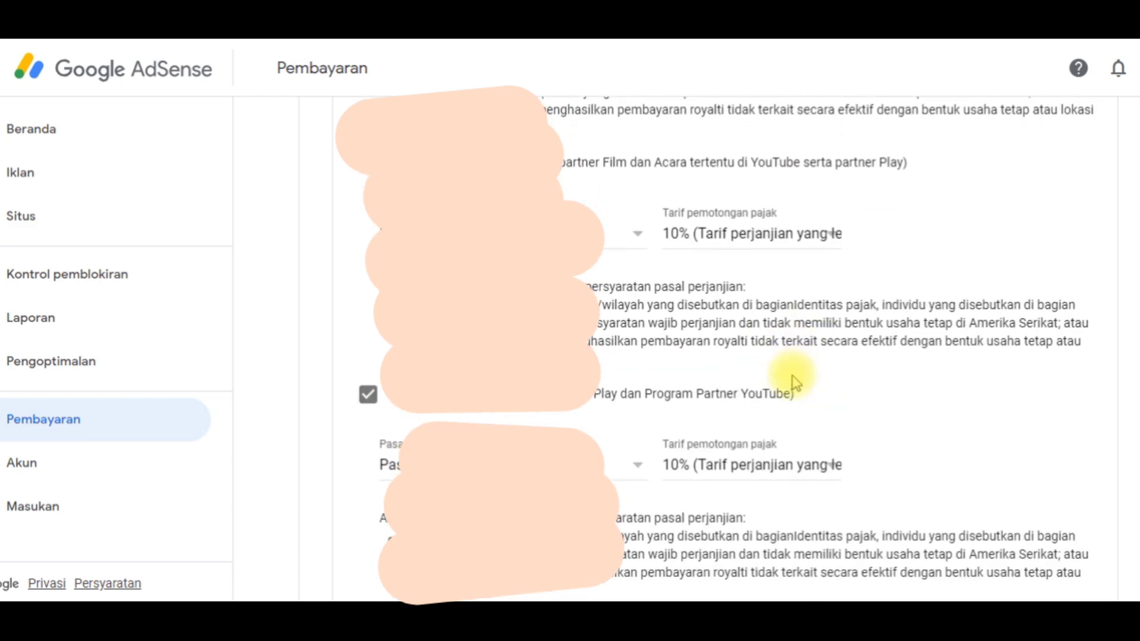
{"action": "scroll", "coordinate": [795, 383], "scroll_direction": "up", "scroll_amount": 5}
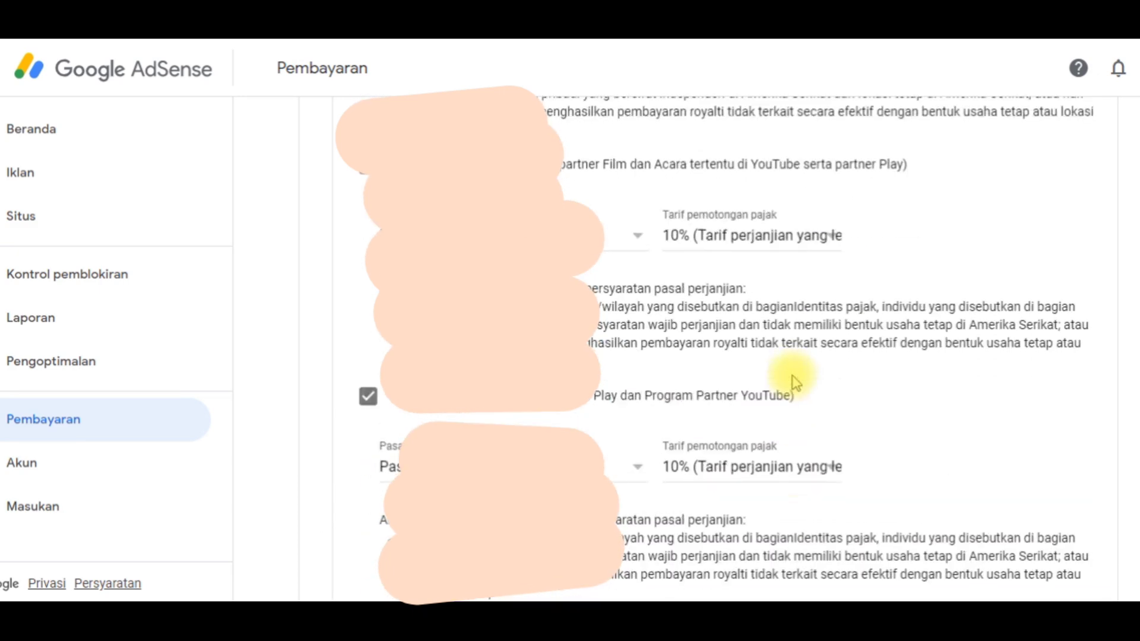
{"action": "scroll", "coordinate": [795, 383], "scroll_direction": "down", "scroll_amount": 3}
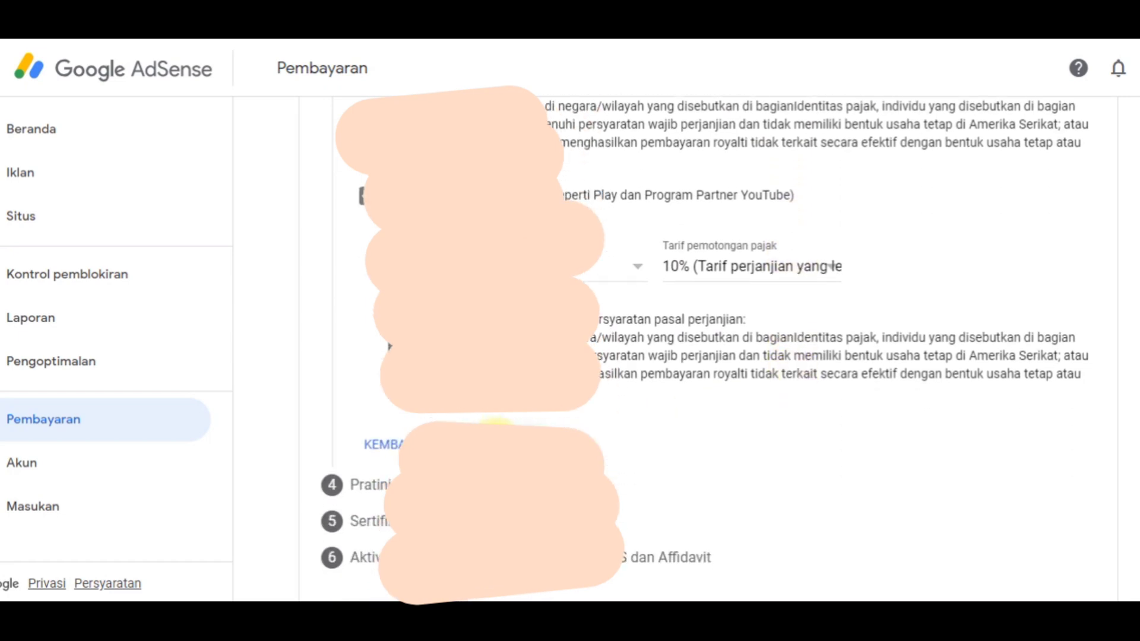
{"action": "left_click", "coordinate": [496, 444]}
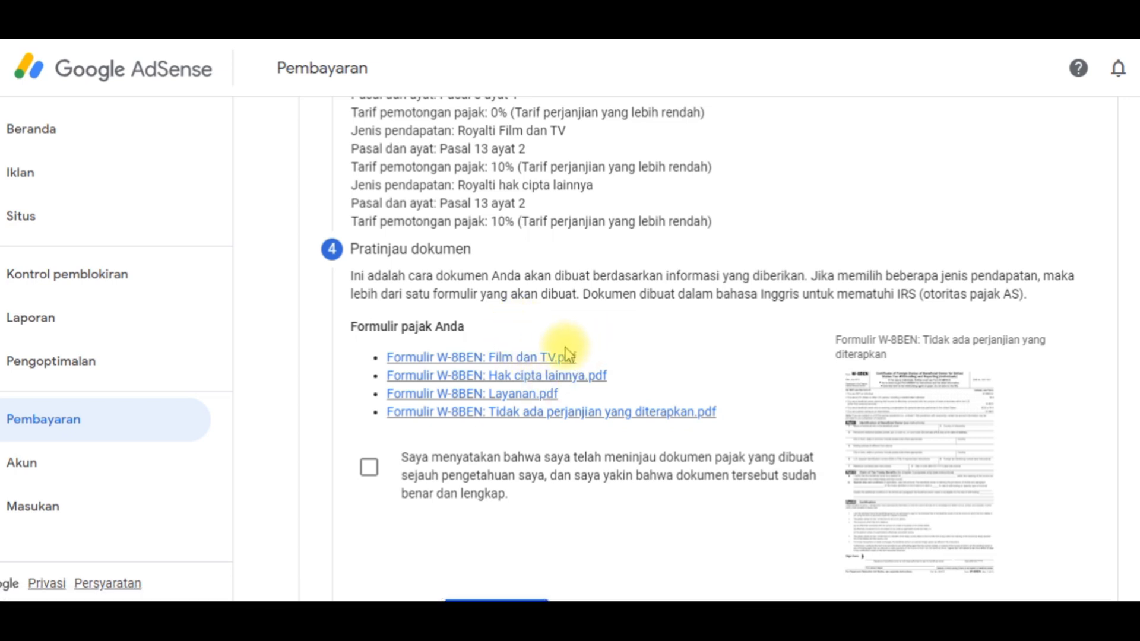
- Confirm that the generated W-8BEN documents have been reviewed and are correct and complete, and continue to Sertifikasi
{"action": "left_click", "coordinate": [369, 472]}
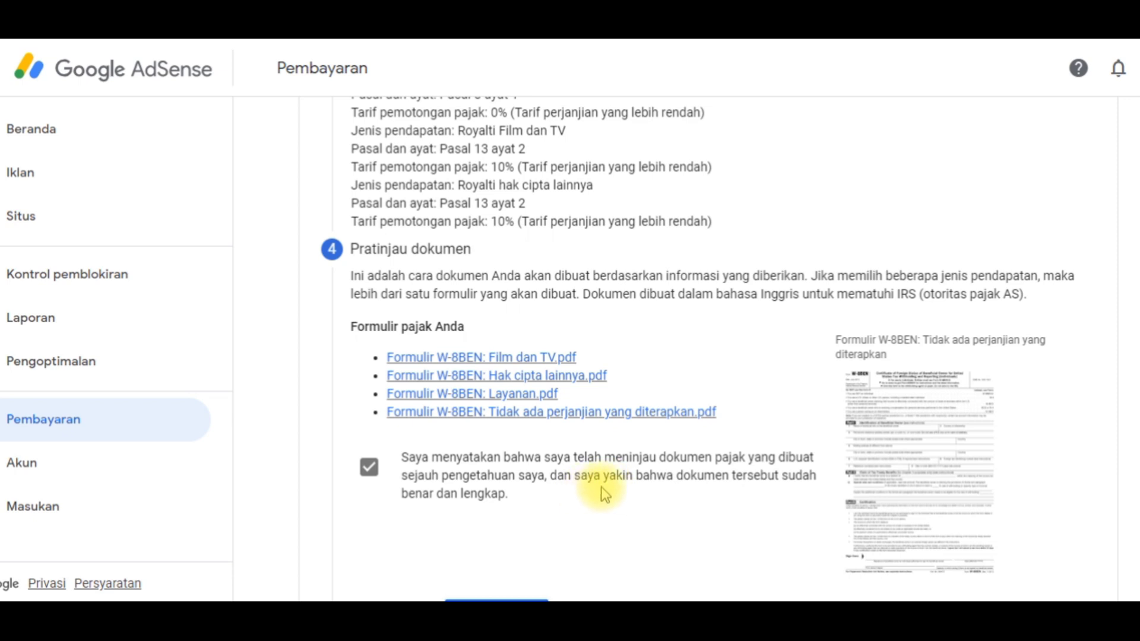
{"action": "scroll", "coordinate": [603, 492], "scroll_direction": "down", "scroll_amount": 2}
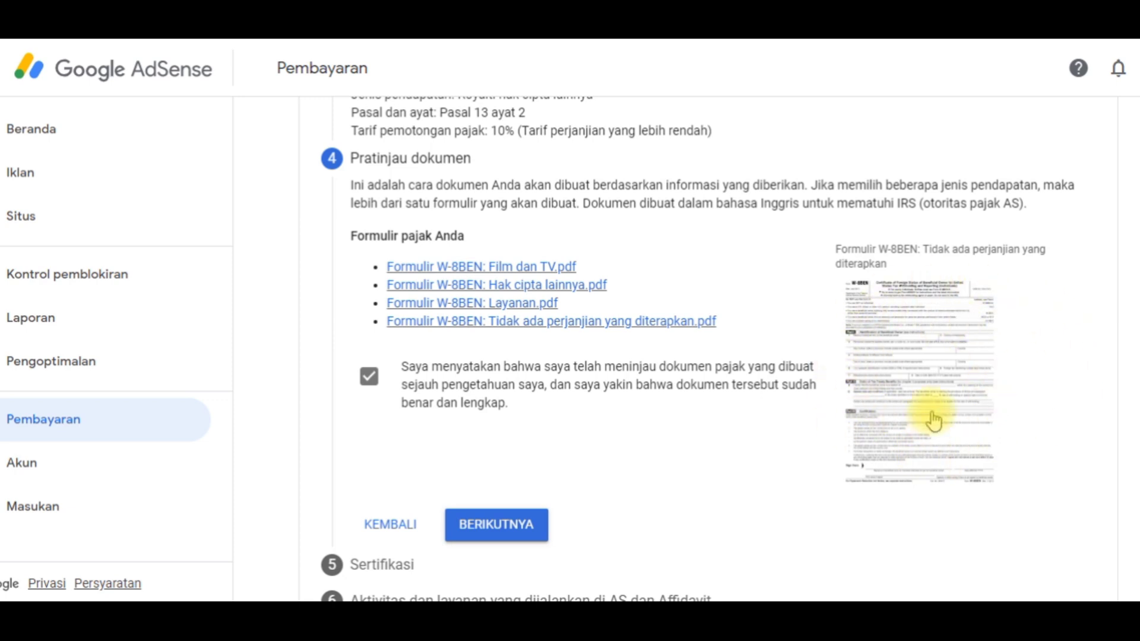
{"action": "scroll", "coordinate": [603, 464], "scroll_direction": "down", "scroll_amount": 1}
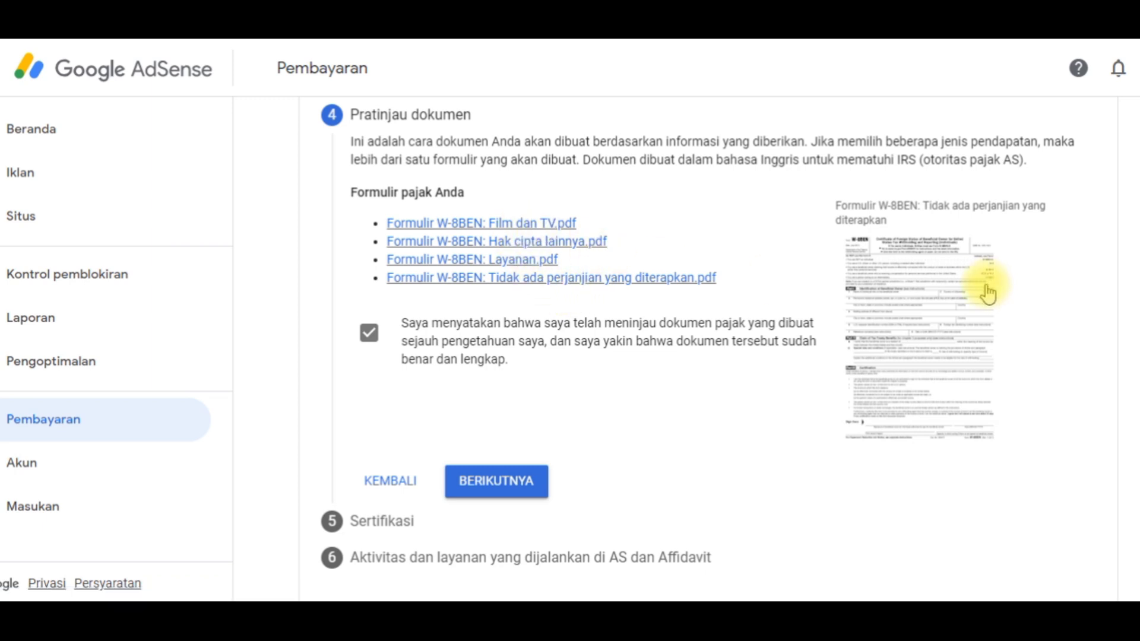
{"action": "left_click", "coordinate": [509, 492]}
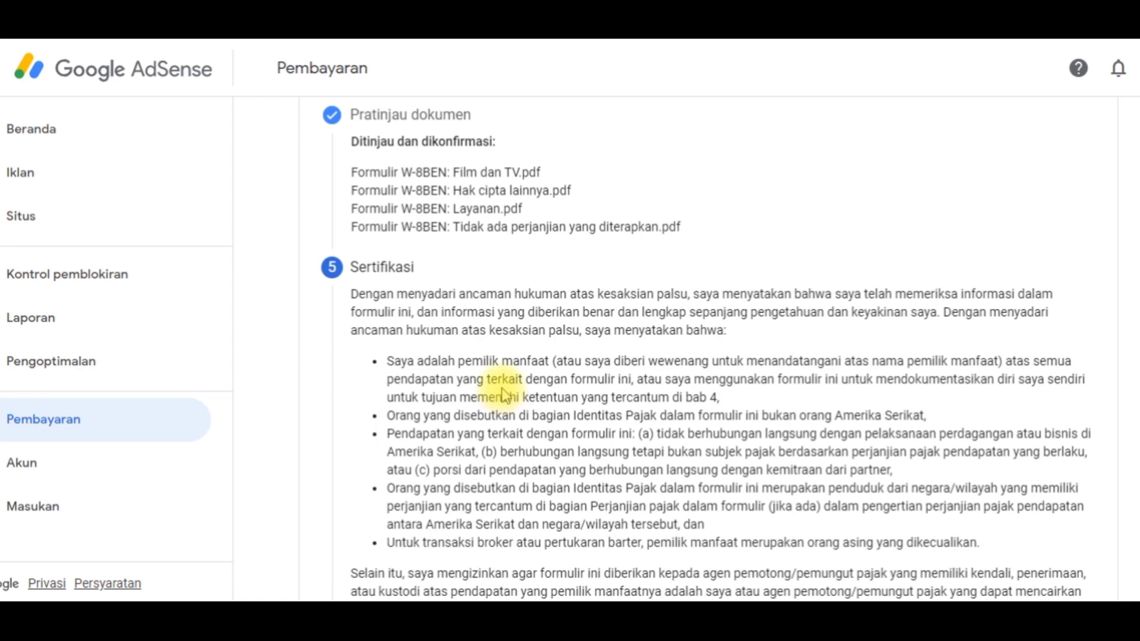
- Sign the certification with the official full name, declare Ya to being the signatory on one's own behalf, and continue to the final section
{"action": "scroll", "coordinate": [503, 395], "scroll_direction": "down", "scroll_amount": 2}
{"action": "scroll", "coordinate": [501, 387], "scroll_direction": "down", "scroll_amount": 3}
{"action": "scroll", "coordinate": [501, 387], "scroll_direction": "up", "scroll_amount": 3}
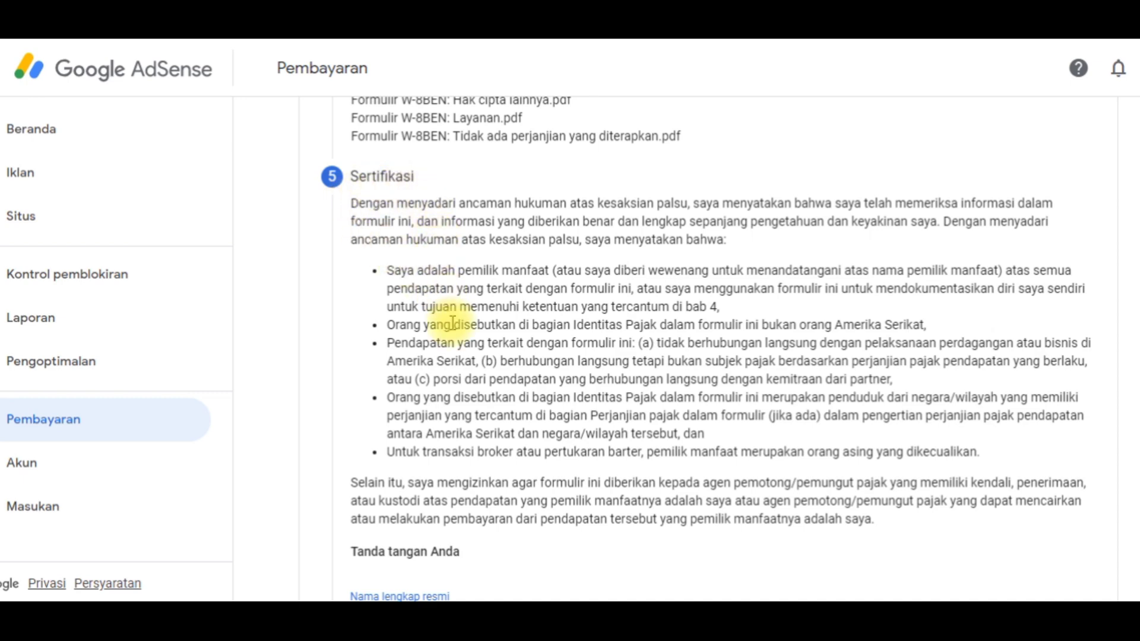
{"action": "scroll", "coordinate": [449, 326], "scroll_direction": "down", "scroll_amount": 3}
{"action": "scroll", "coordinate": [451, 330], "scroll_direction": "down", "scroll_amount": 2}
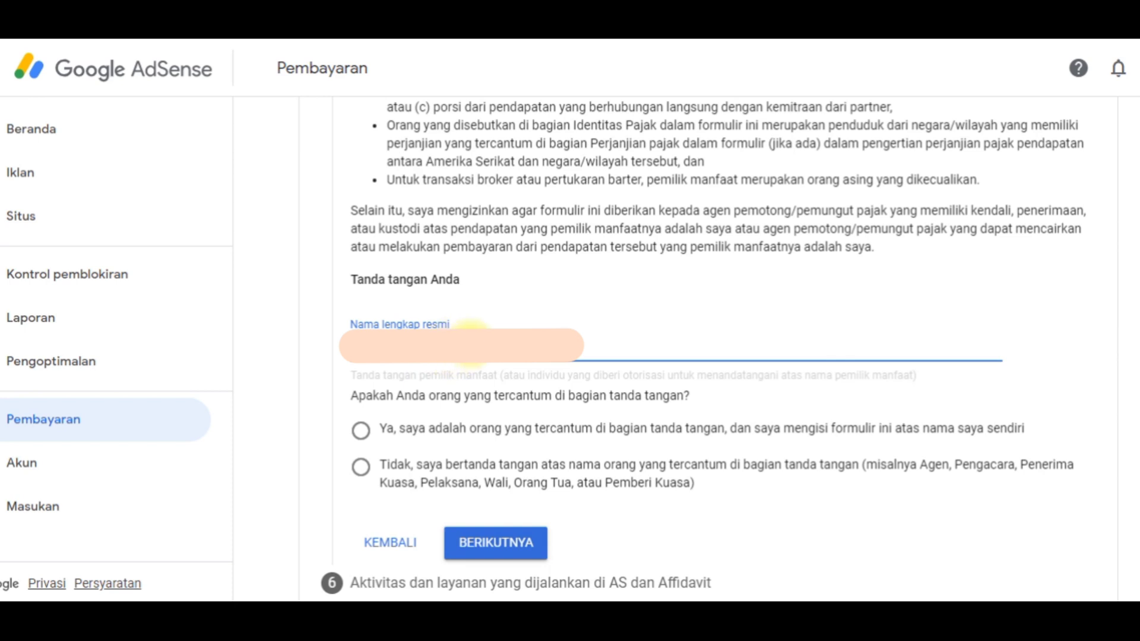
{"action": "left_click", "coordinate": [445, 276]}
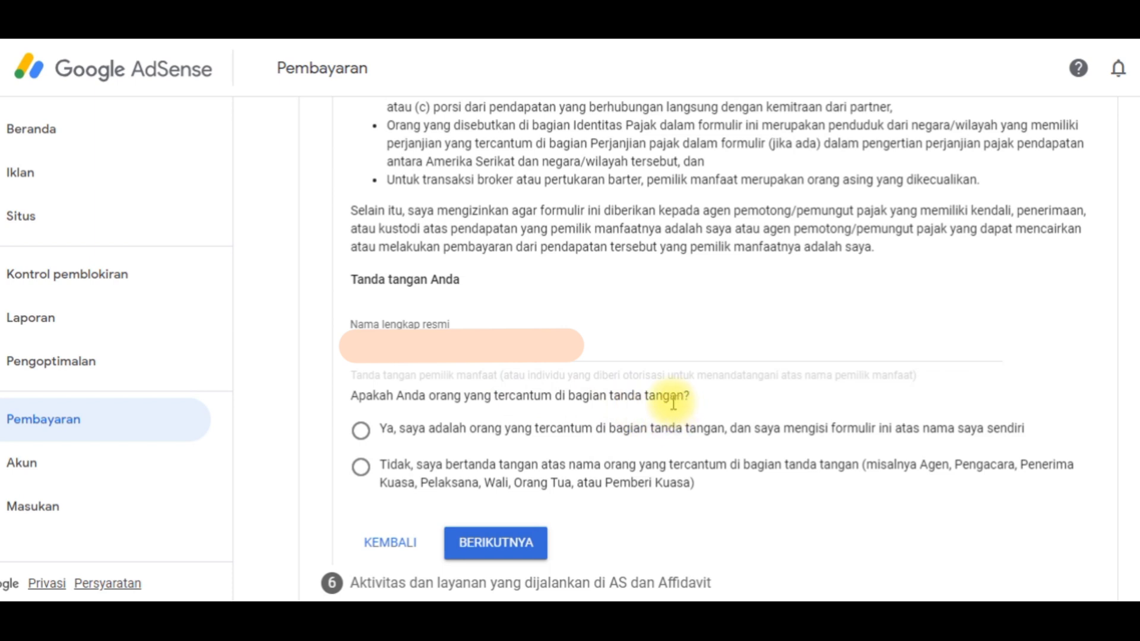
{"action": "left_click", "coordinate": [362, 432]}
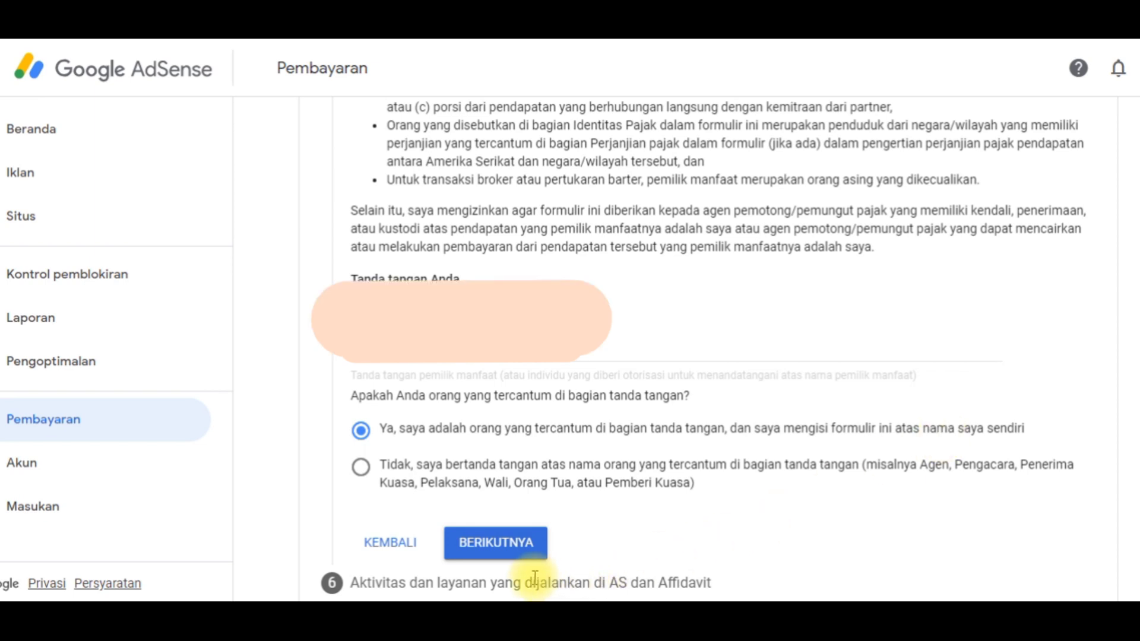
{"action": "scroll", "coordinate": [643, 508], "scroll_direction": "down", "scroll_amount": 1}
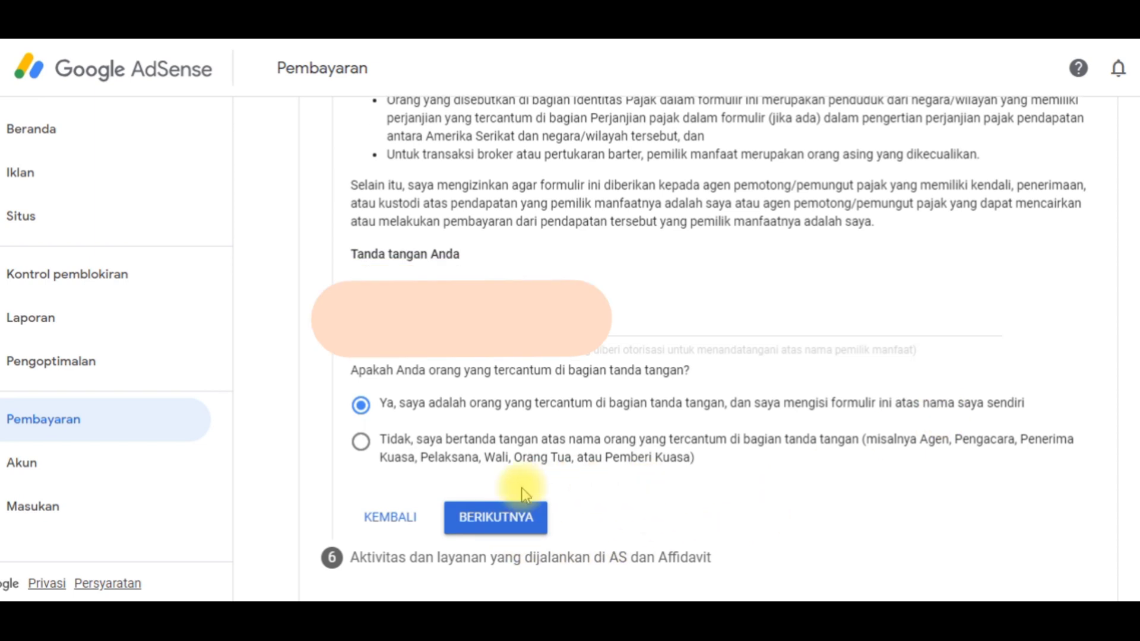
{"action": "left_click", "coordinate": [498, 518]}
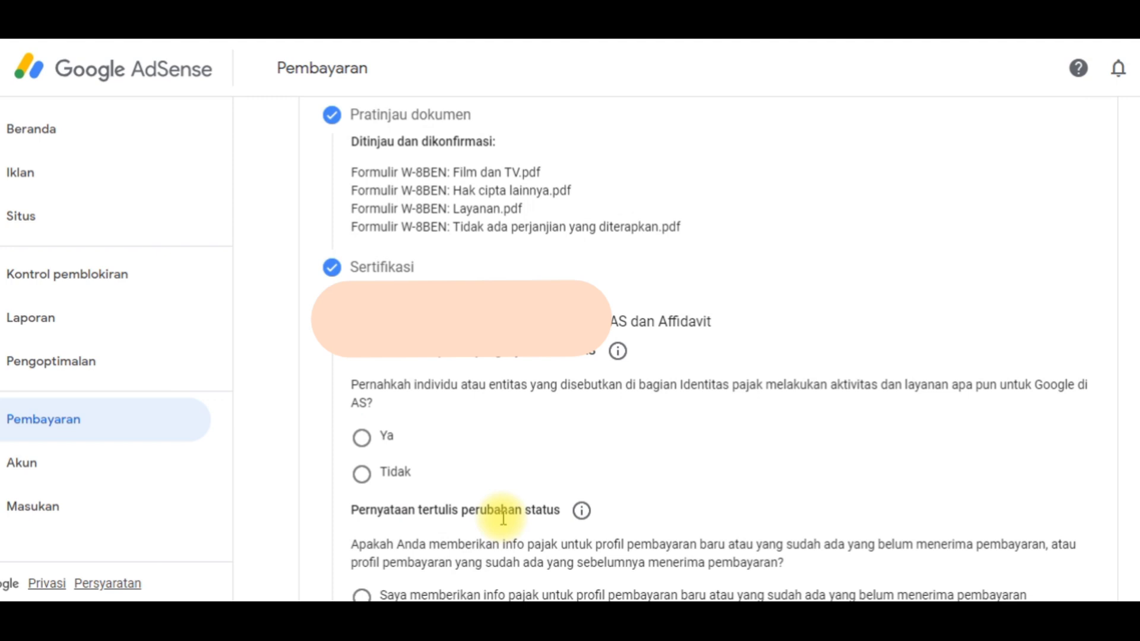
- Answer Tidak to performing activities and services for Google in the US, and certify that all services are carried out outside the US
{"action": "scroll", "coordinate": [553, 463], "scroll_direction": "down", "scroll_amount": 3}
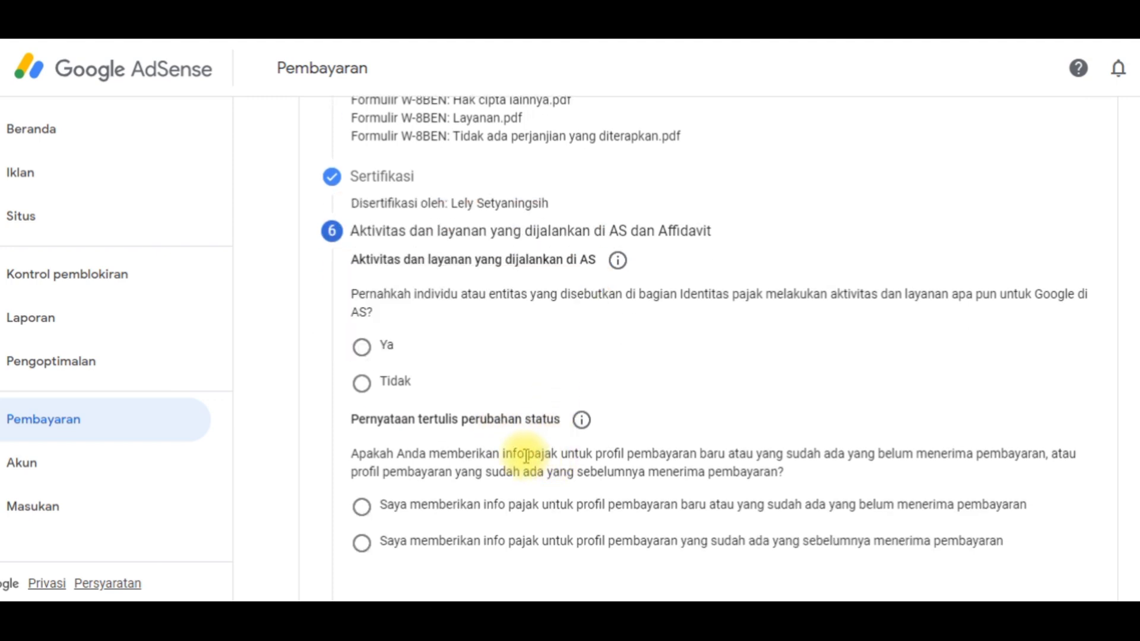
{"action": "scroll", "coordinate": [555, 461], "scroll_direction": "down", "scroll_amount": 1}
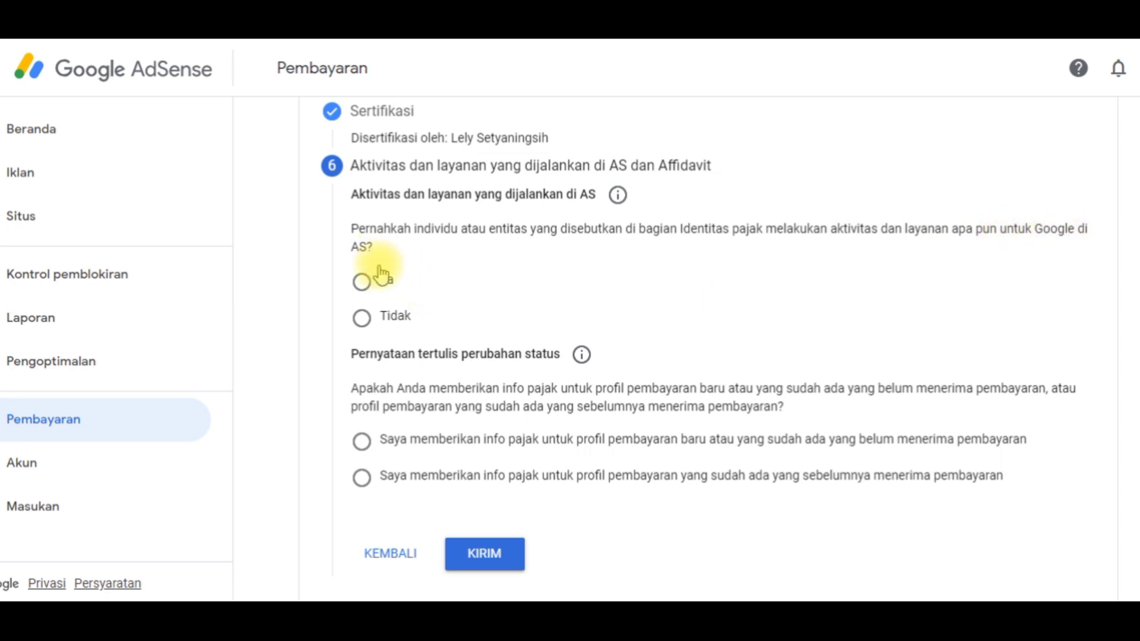
{"action": "left_click", "coordinate": [363, 319]}
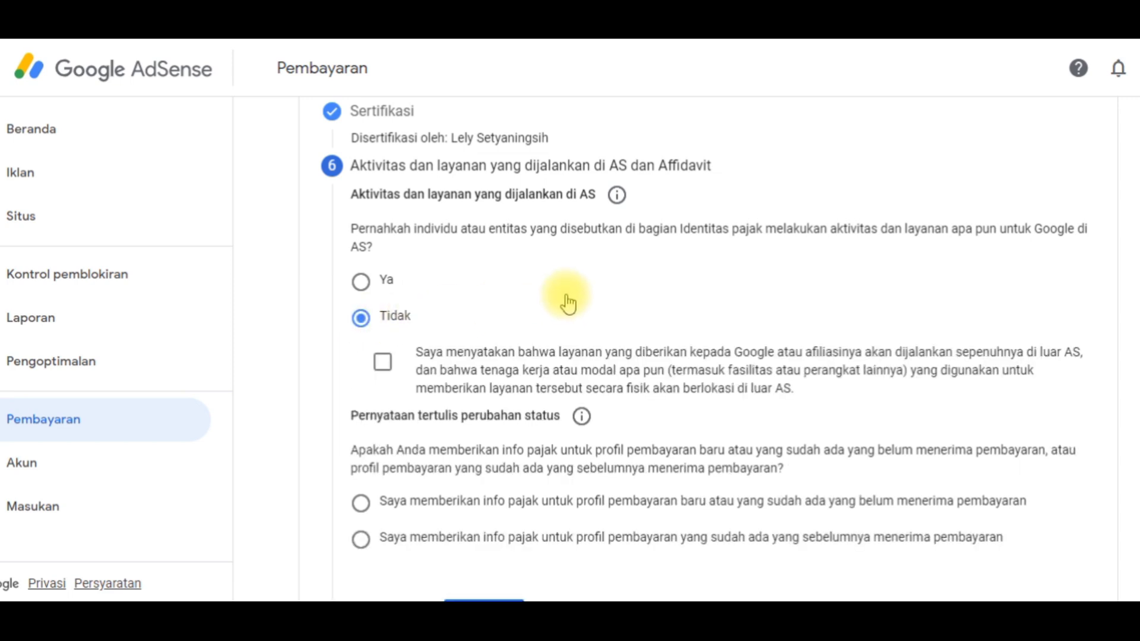
{"action": "left_click", "coordinate": [383, 365]}
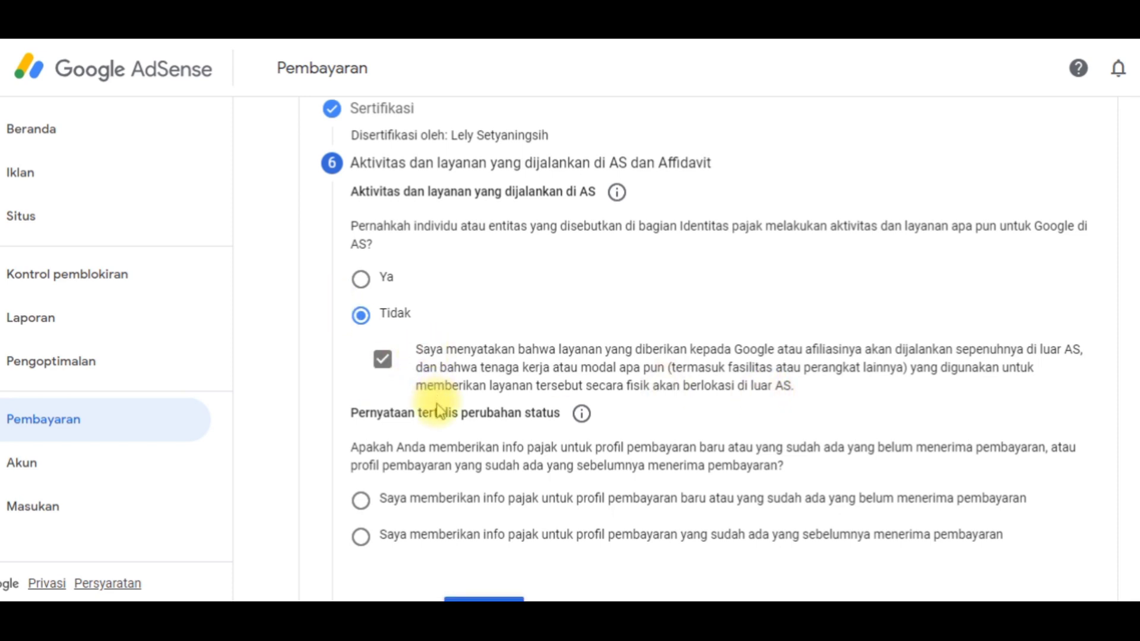
- Declare that the tax info is for a new or existing payments profile that has not received payments, and submit the form
{"action": "scroll", "coordinate": [437, 403], "scroll_direction": "down", "scroll_amount": 1}
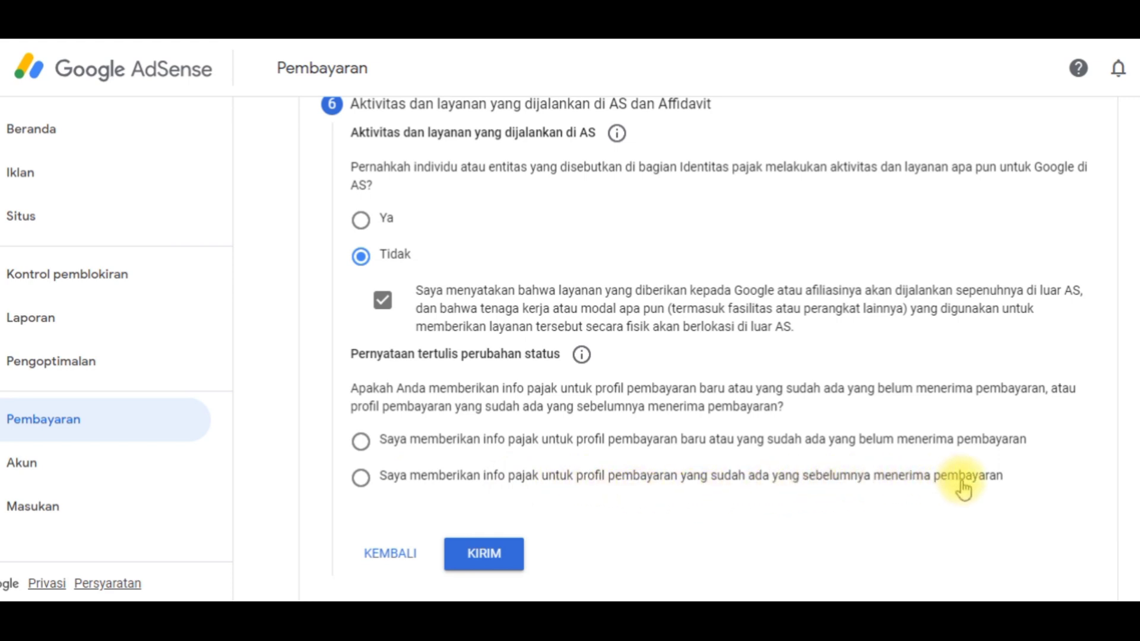
{"action": "left_click", "coordinate": [361, 442]}
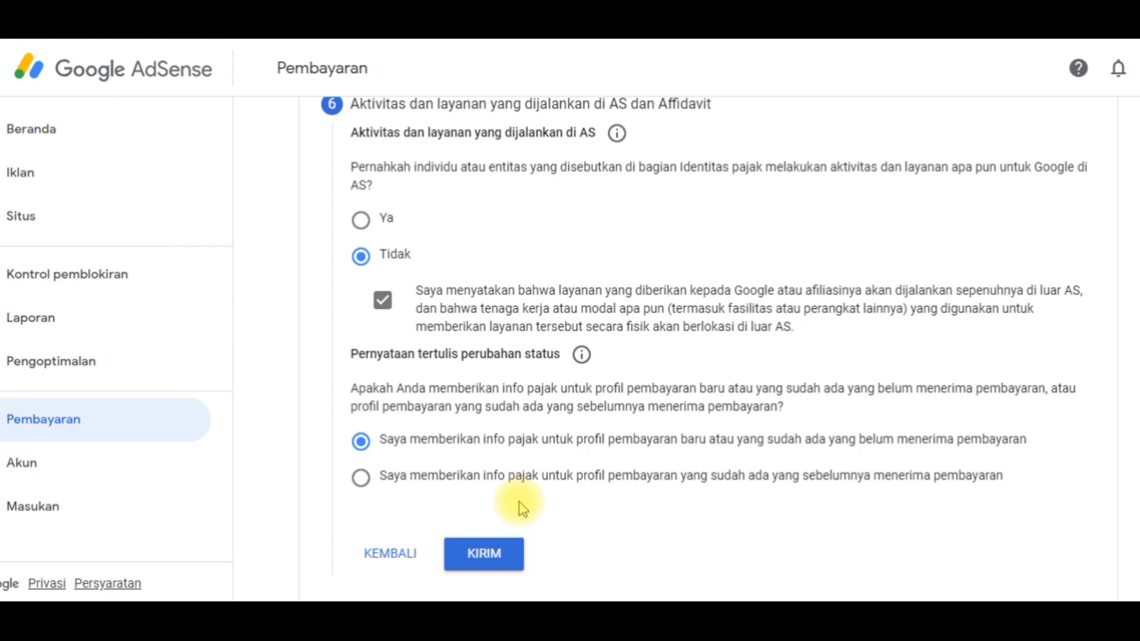
{"action": "left_click", "coordinate": [500, 561]}
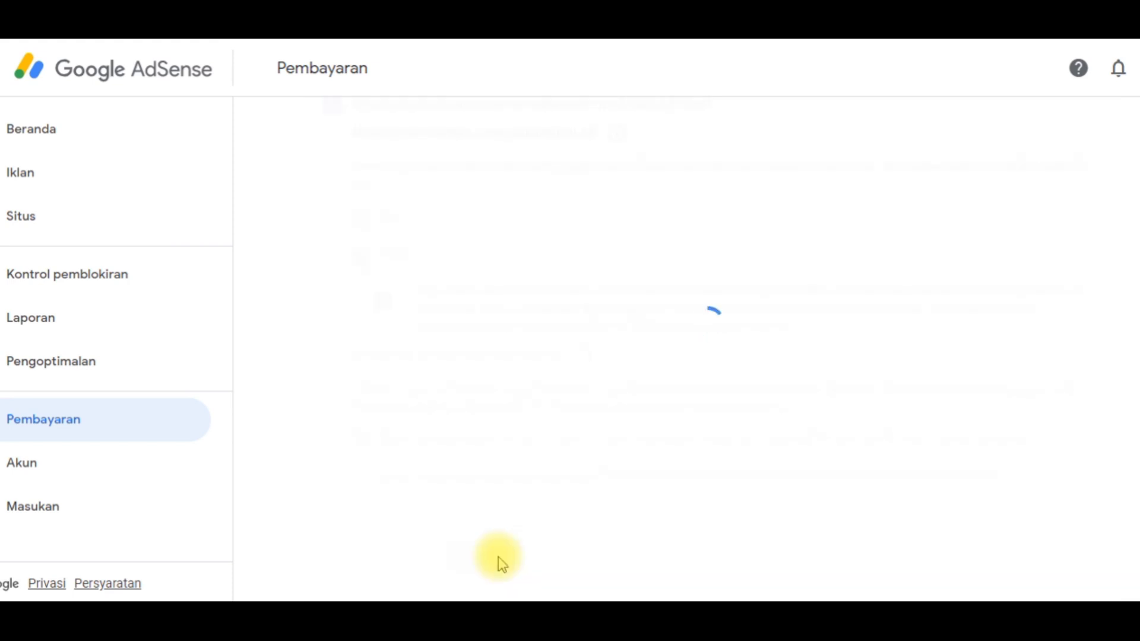